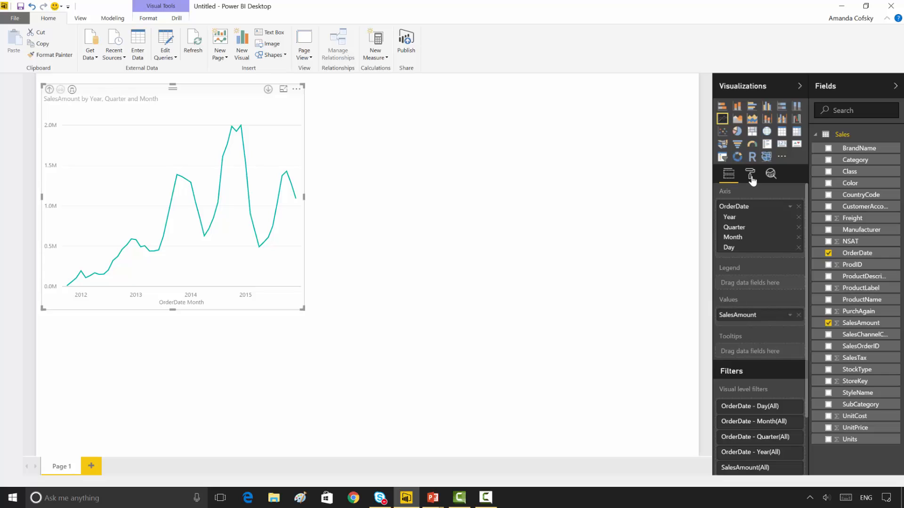
Step: Set the start date of the line chart's X-axis to 1/1/2015
click(751, 177)
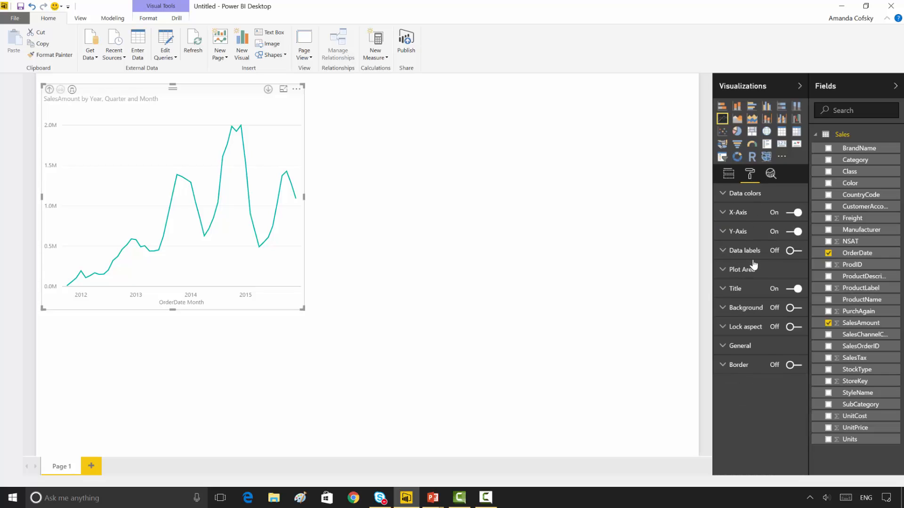
click(737, 212)
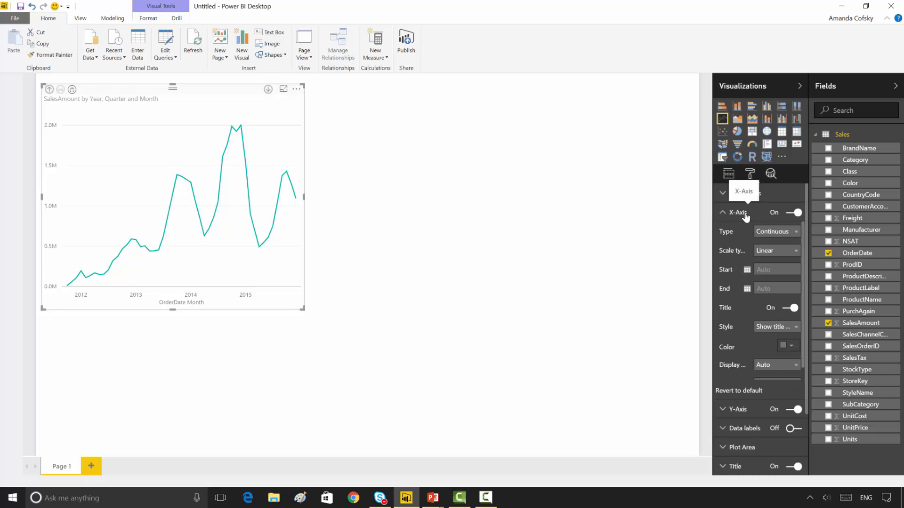
click(747, 269)
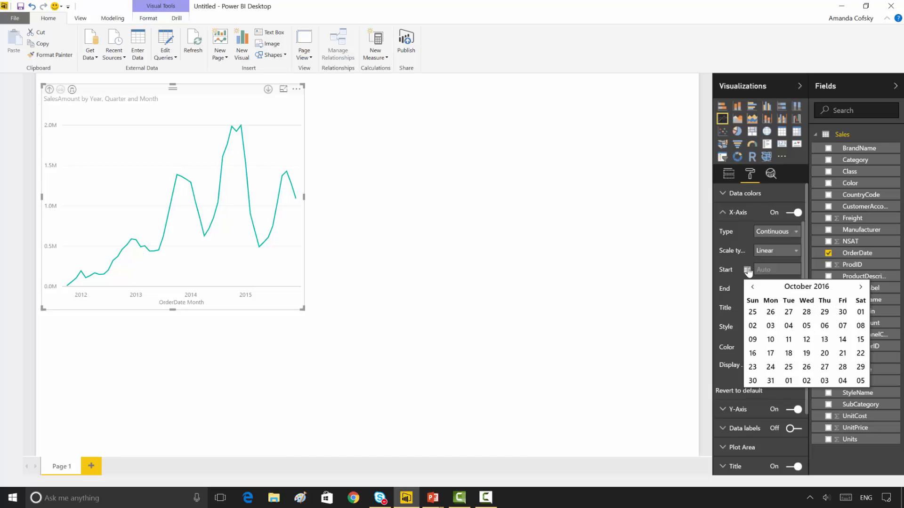
click(798, 288)
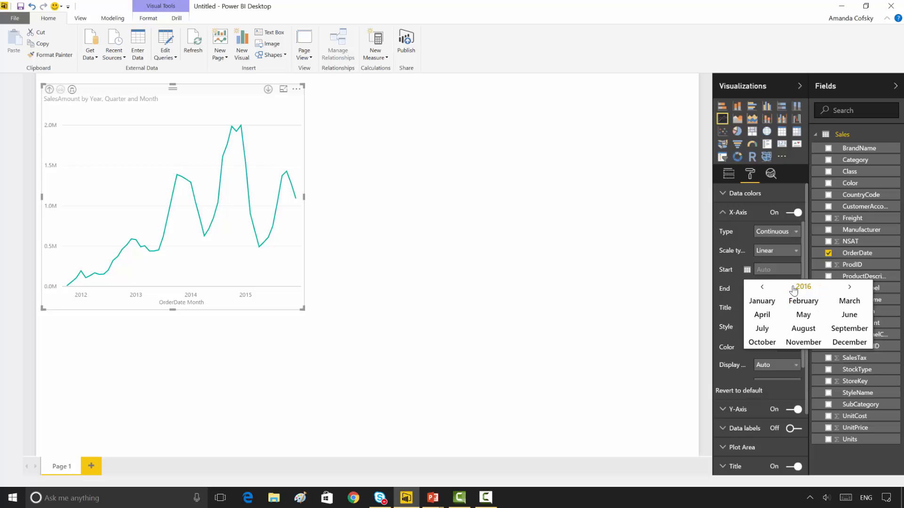
click(793, 288)
click(863, 329)
click(767, 305)
click(819, 314)
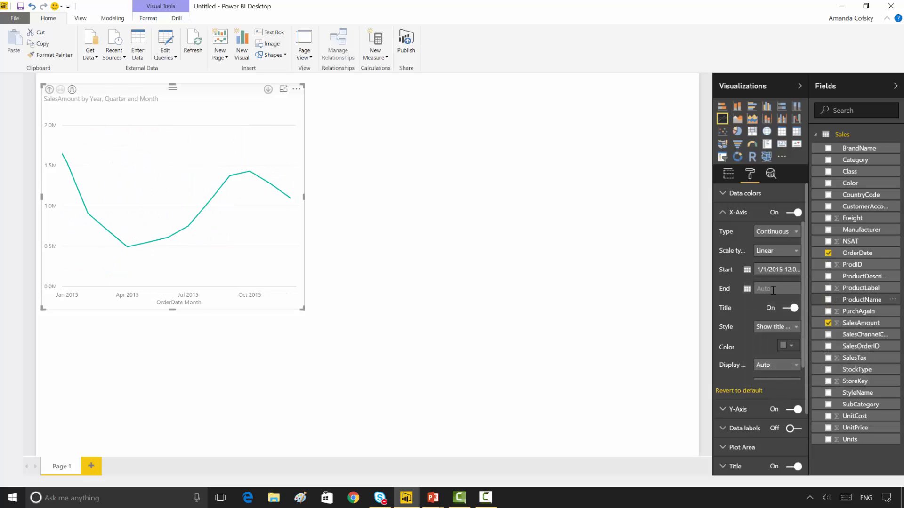
Step: Set the end date of the line chart's X-axis to 12/31/2015
click(746, 288)
click(800, 305)
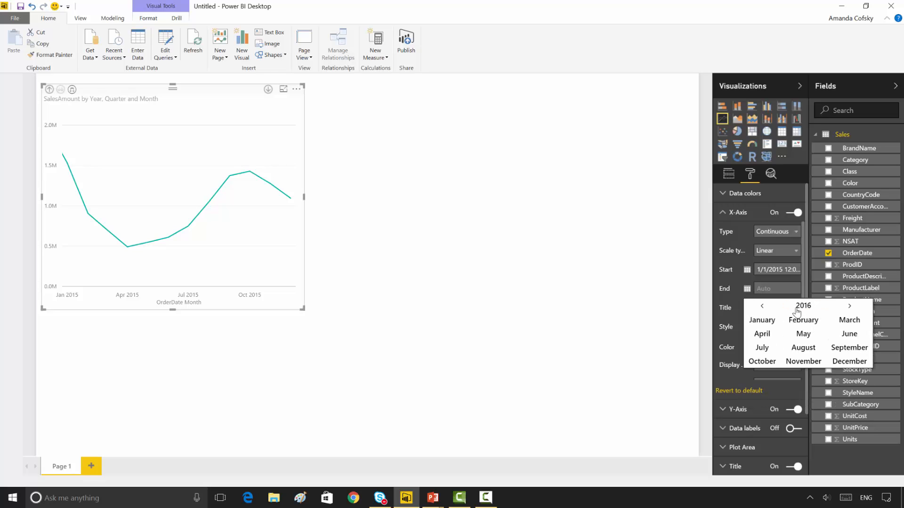
click(797, 307)
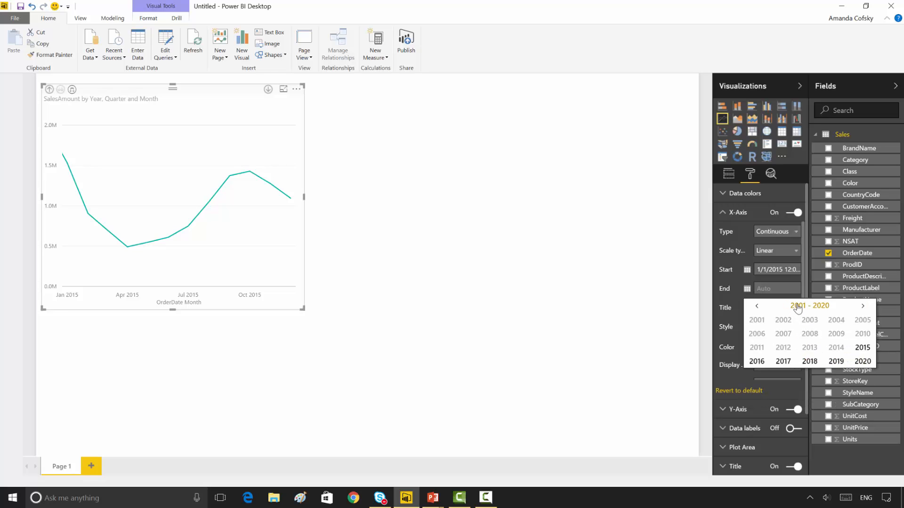
click(863, 348)
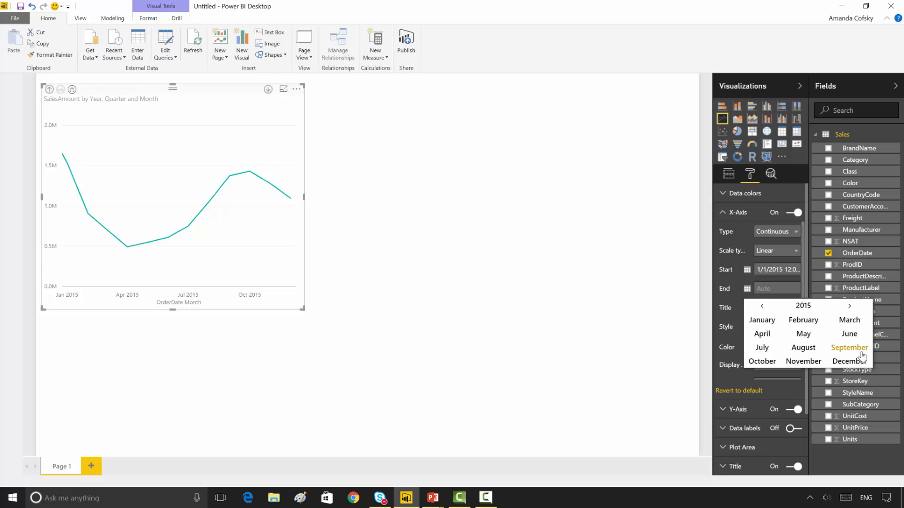
click(849, 362)
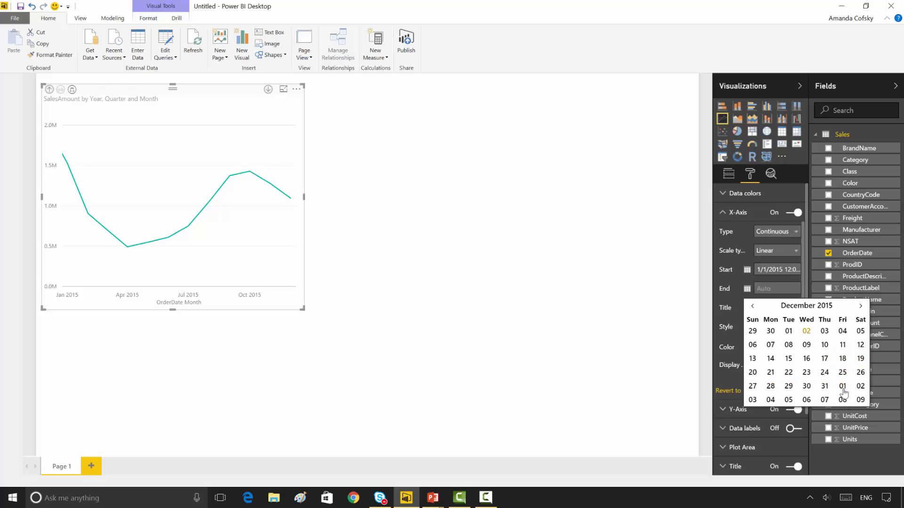
click(824, 386)
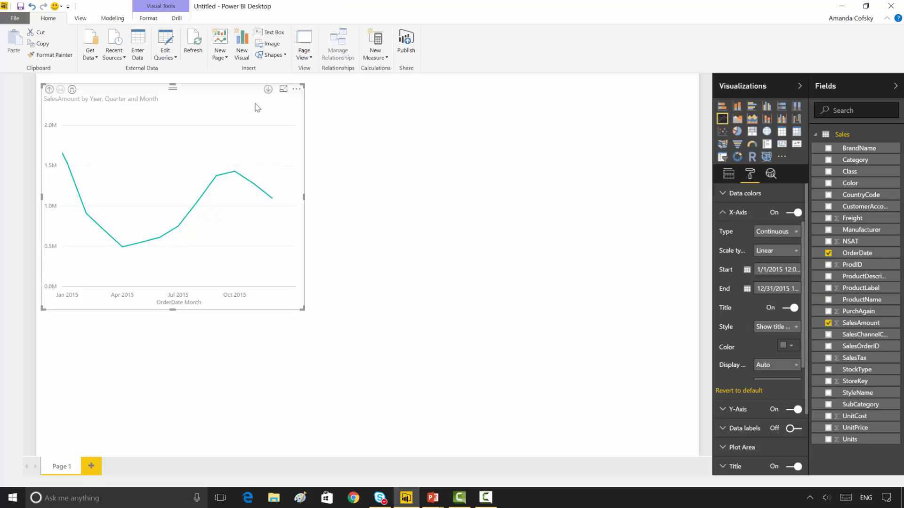
Step: Move the line chart to the lower-right part of the report page and widen it slightly
drag(241, 94, 581, 200)
drag(645, 305, 665, 308)
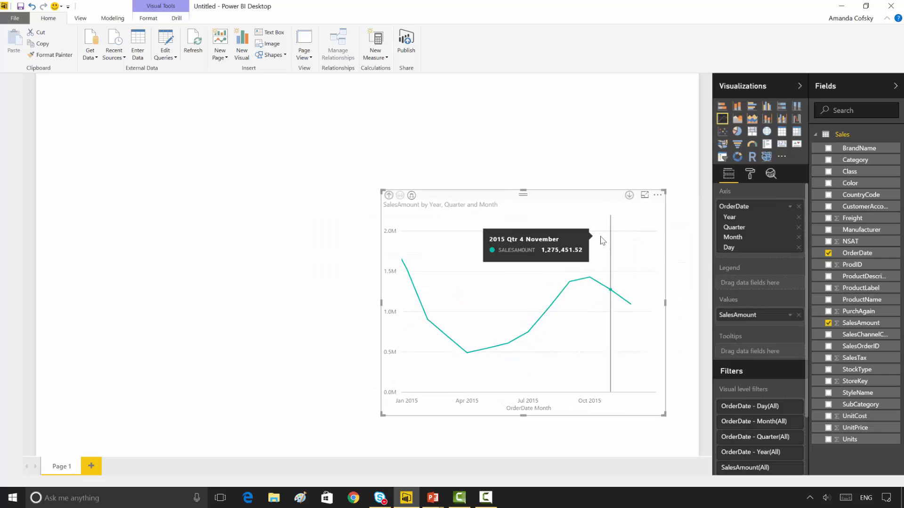
Step: Examine the full start date and time entered in the line chart's X-axis settings
click(749, 174)
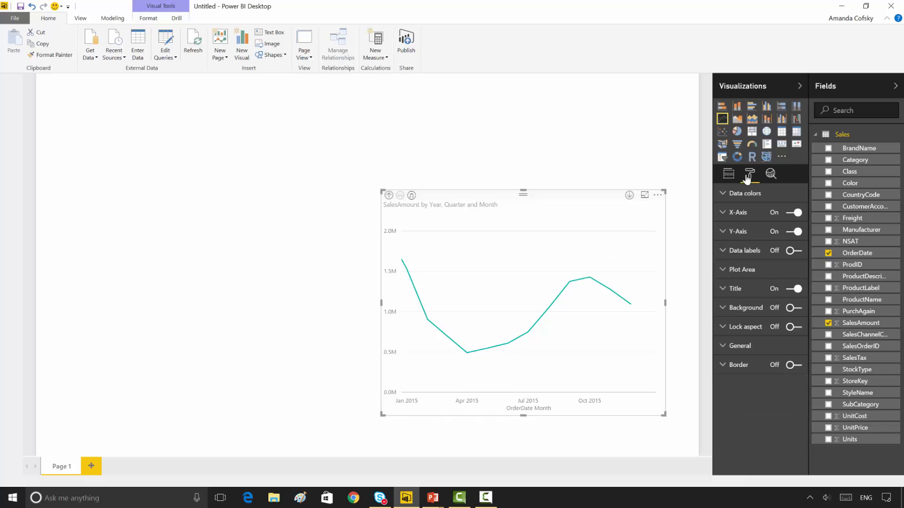
click(752, 215)
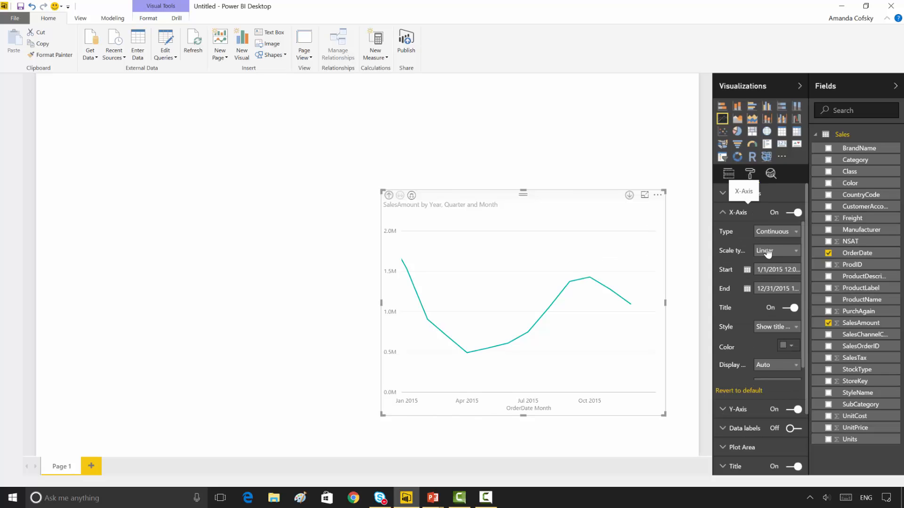
mouse_move(783, 269)
mouse_down()
mouse_move(804, 277)
mouse_move(797, 272)
mouse_up()
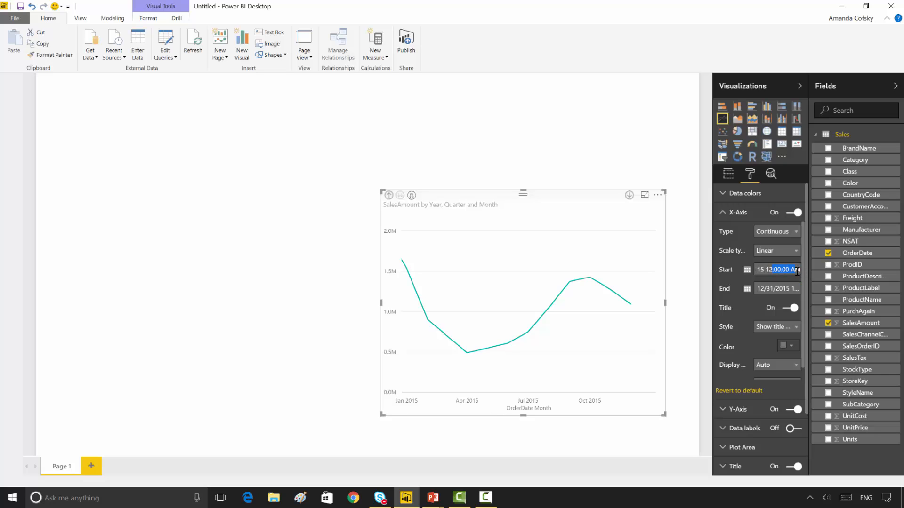
click(734, 218)
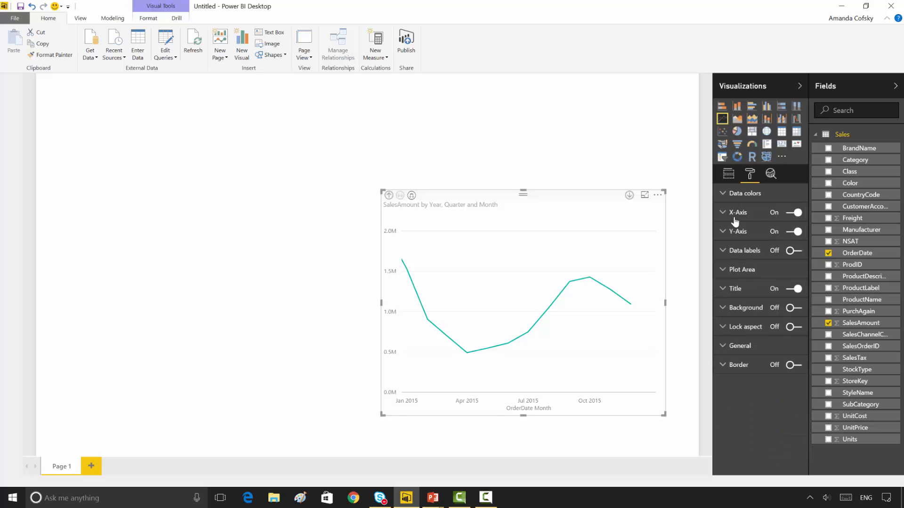
Step: Clear the start and end dates of the line chart's X-axis so that both use Auto
key(alt+Tab)
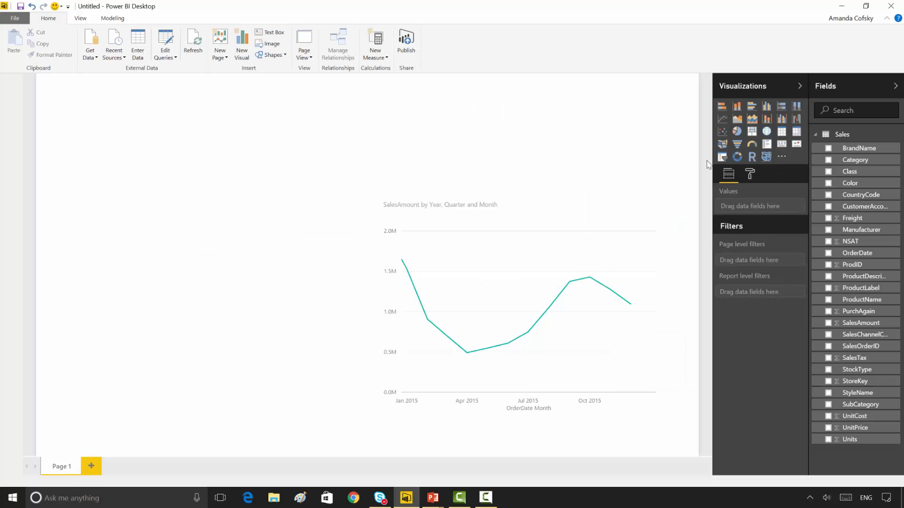
click(608, 226)
click(750, 184)
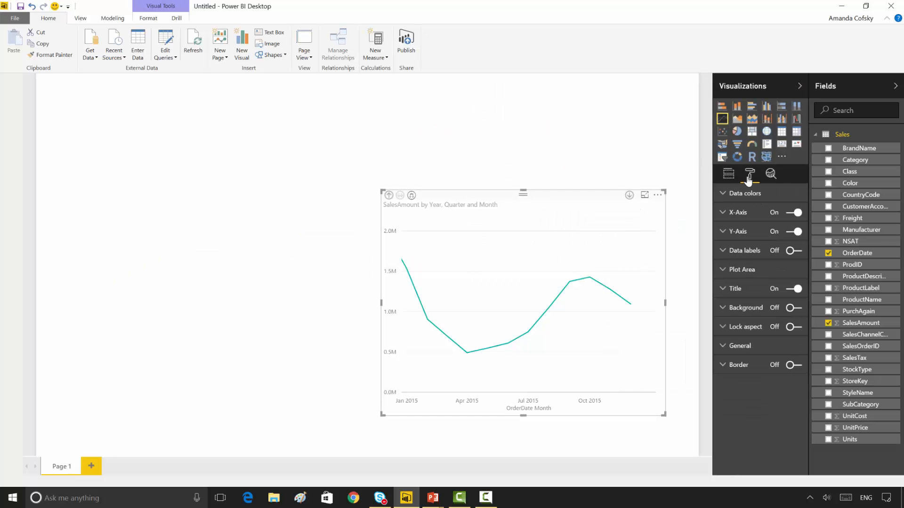
click(740, 212)
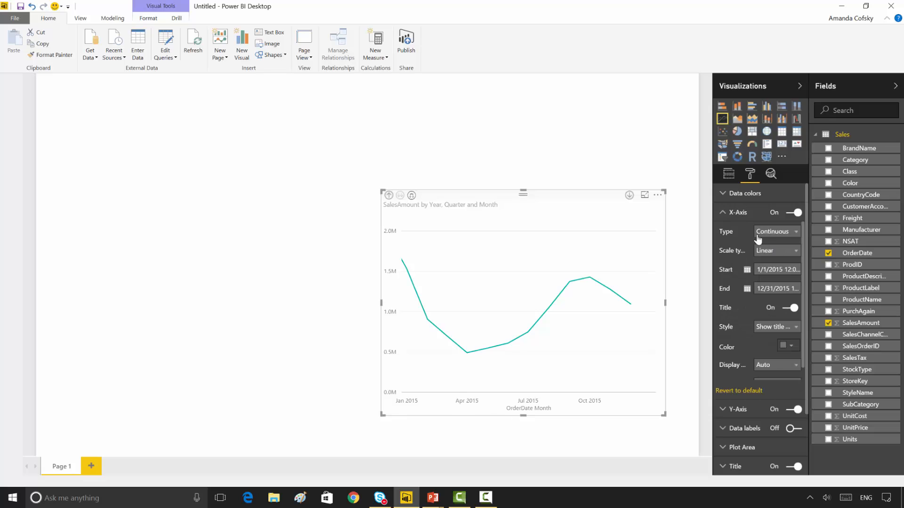
click(766, 271)
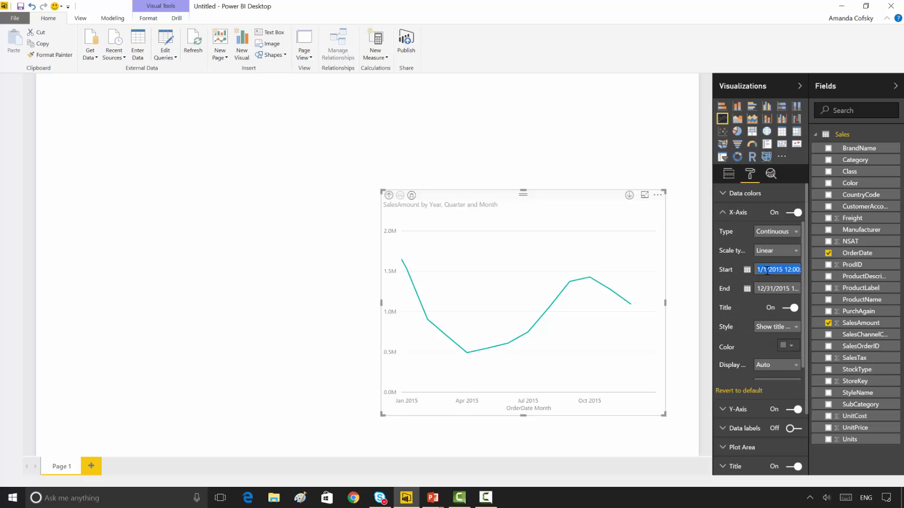
key(BackSpace)
click(770, 288)
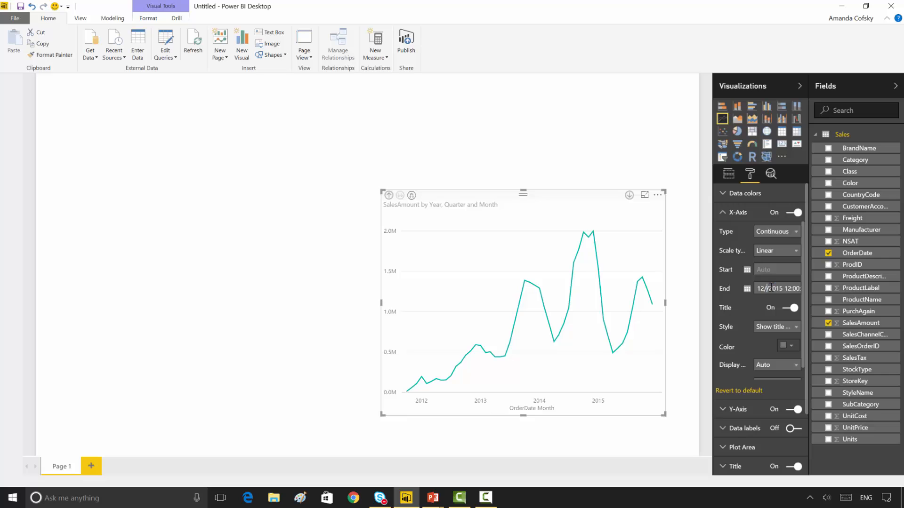
double_click(771, 289)
key(BackSpace)
Step: Move the line chart slightly further toward the lower-right corner of the page and deselect it
click(619, 165)
drag(563, 195, 579, 217)
click(535, 196)
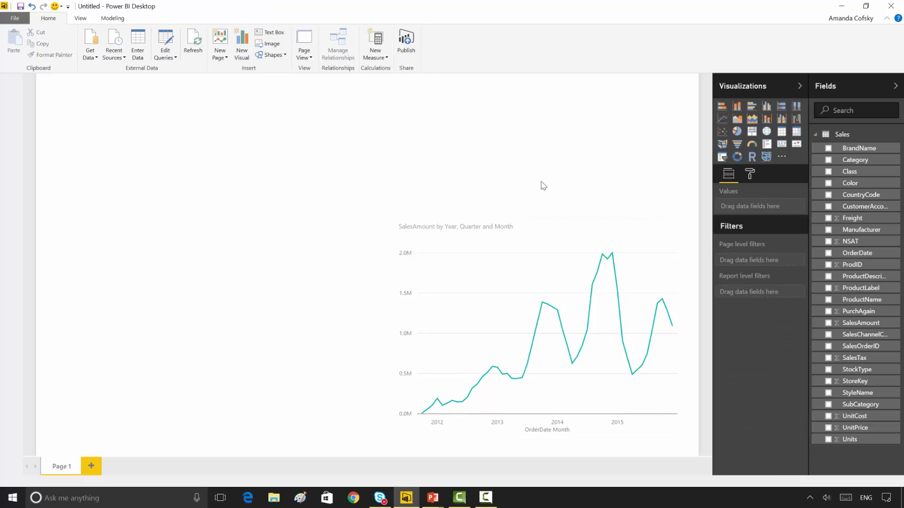
Step: Add a slicer for OrderDate and slide its start date forward to 7/17/2014
click(722, 157)
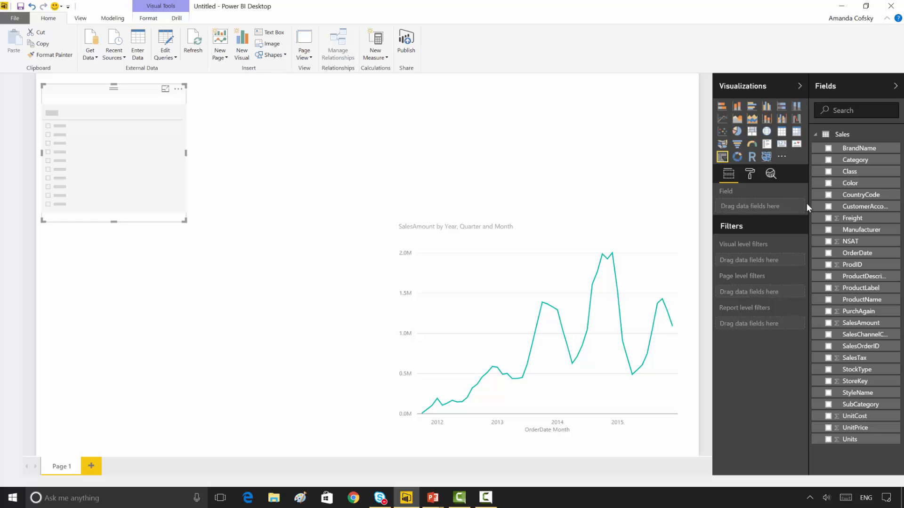
click(829, 254)
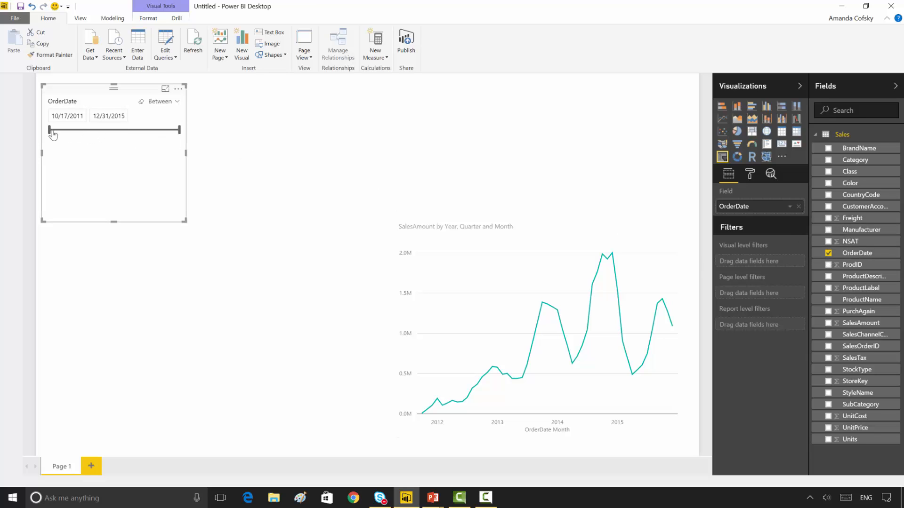
drag(52, 132, 136, 145)
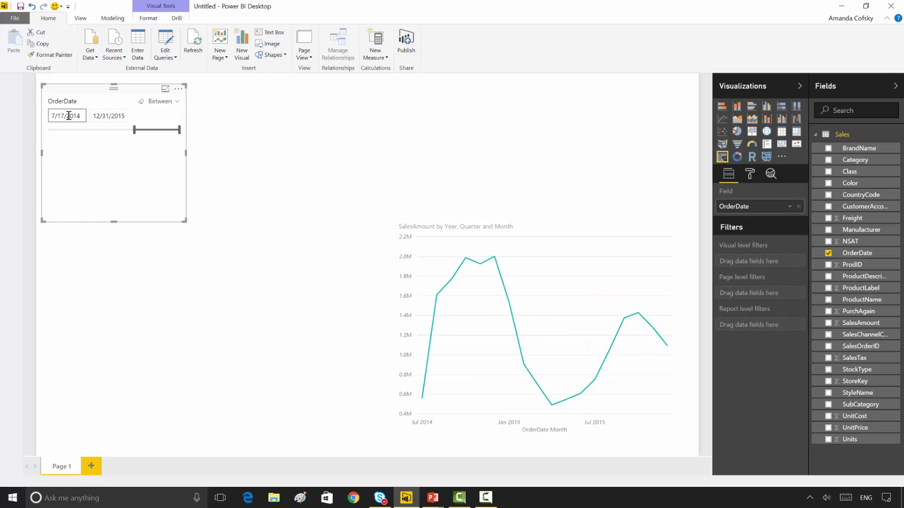
Step: Set the OrderDate slicer's start date to 1/1/2015 using its calendar
click(68, 116)
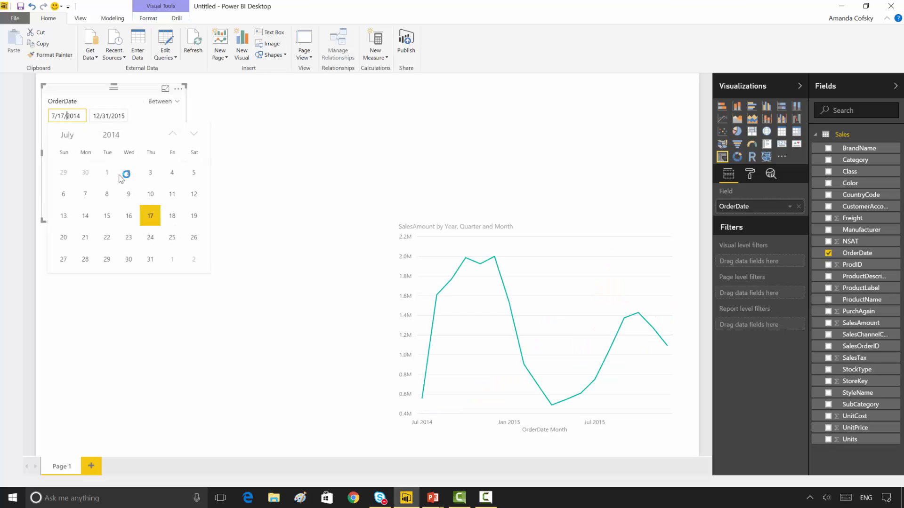
click(117, 136)
click(112, 272)
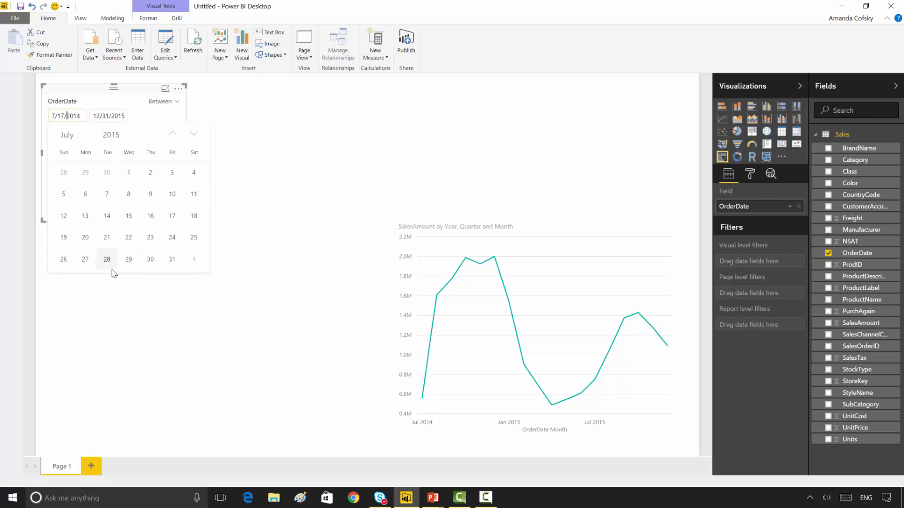
click(68, 135)
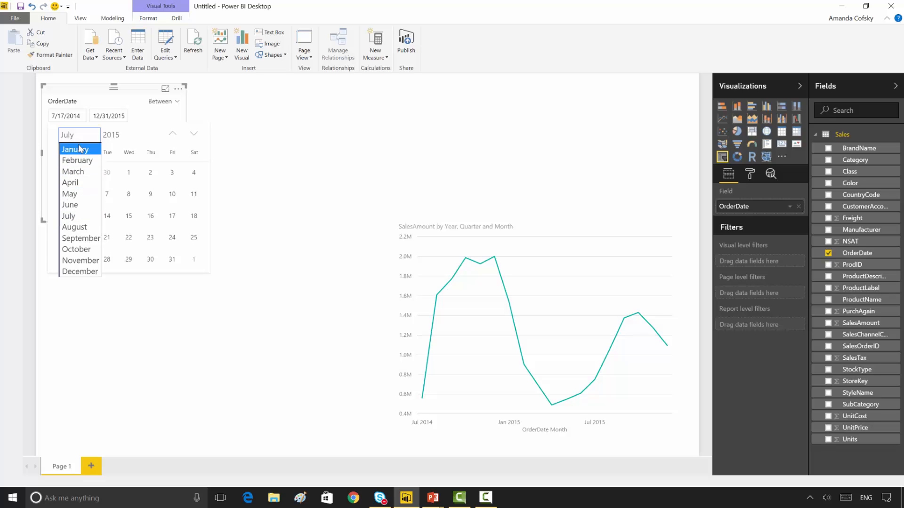
click(73, 149)
click(149, 173)
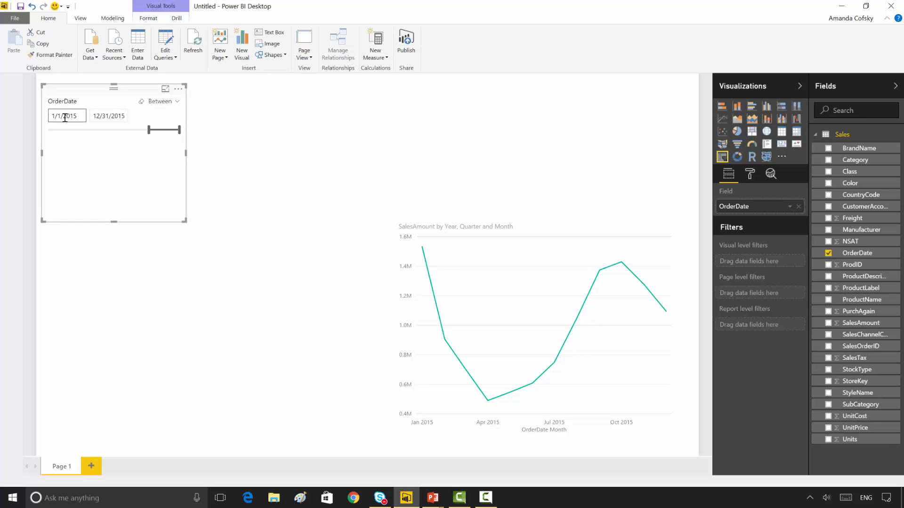
Step: Try the Before, After and List modes on the OrderDate slicer and return it to Between
click(165, 105)
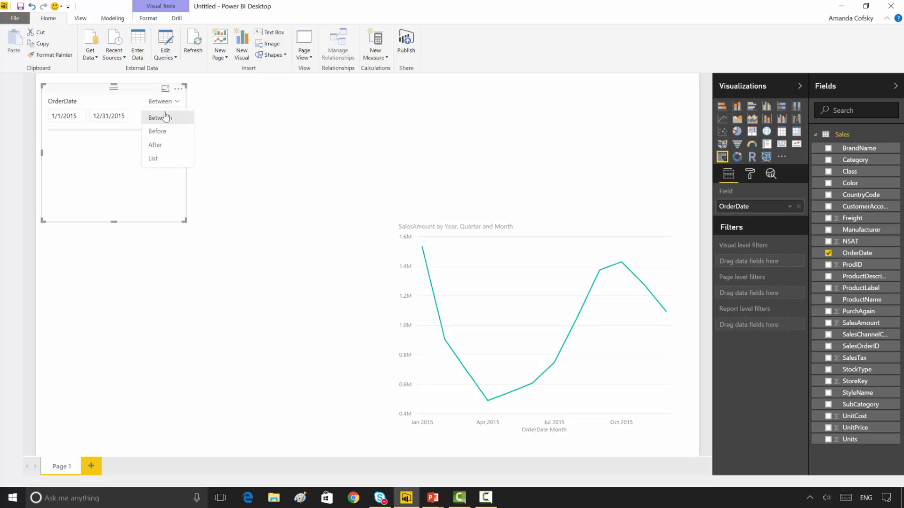
click(165, 128)
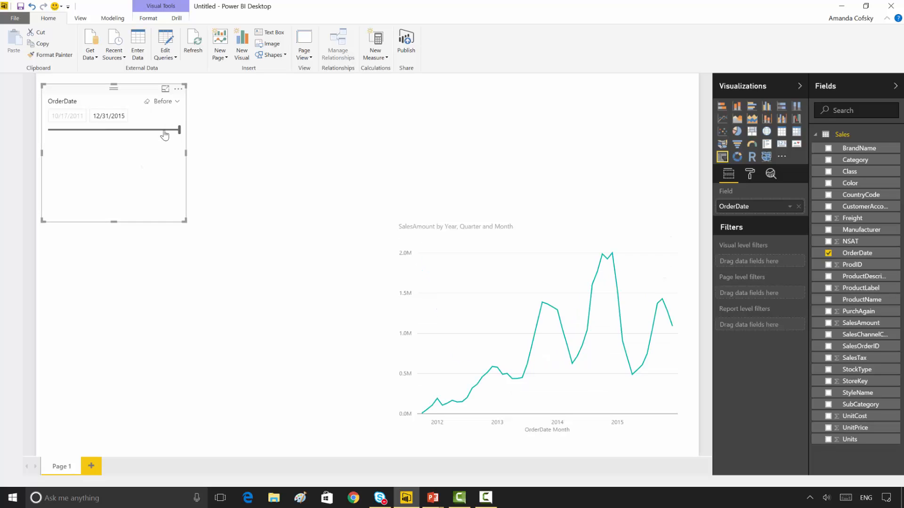
click(170, 105)
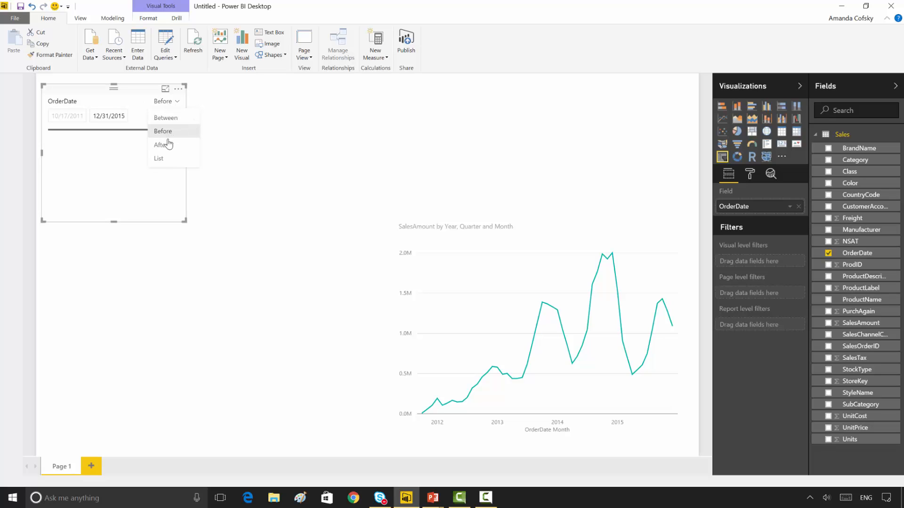
click(164, 145)
click(166, 101)
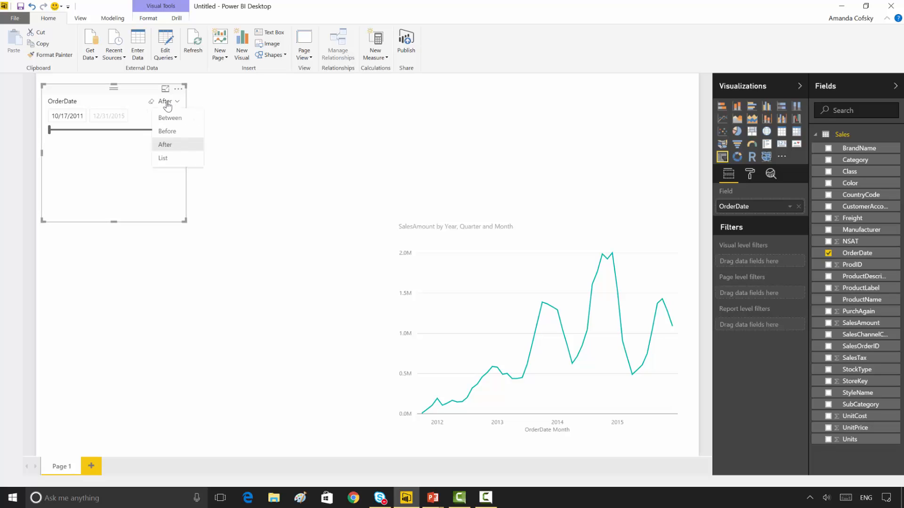
click(164, 159)
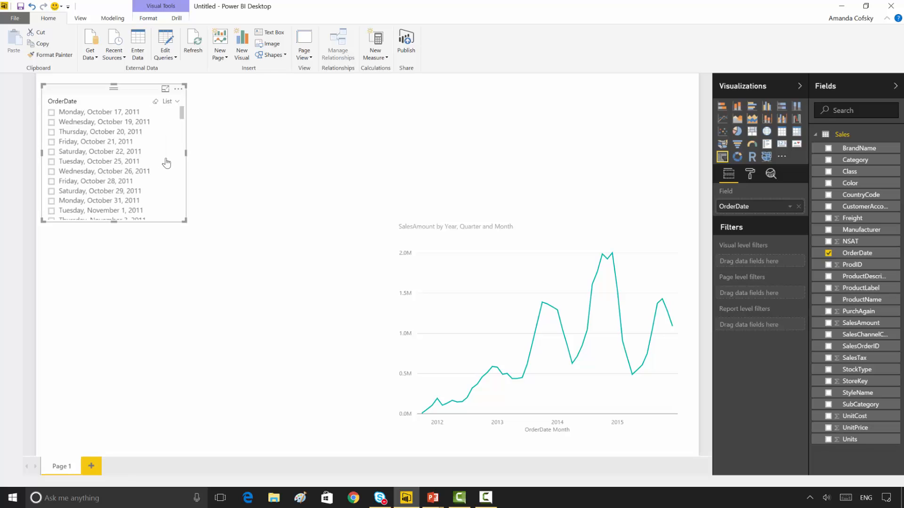
click(171, 102)
click(167, 116)
Step: Set the OrderDate slicer's range to start on 1/1/2015 and resize the slicer to fit closely around its date controls
click(80, 116)
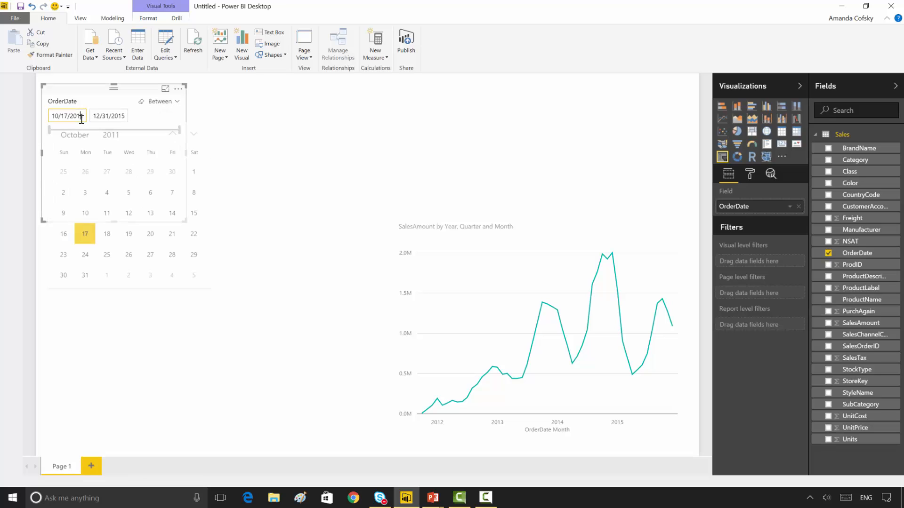
click(115, 135)
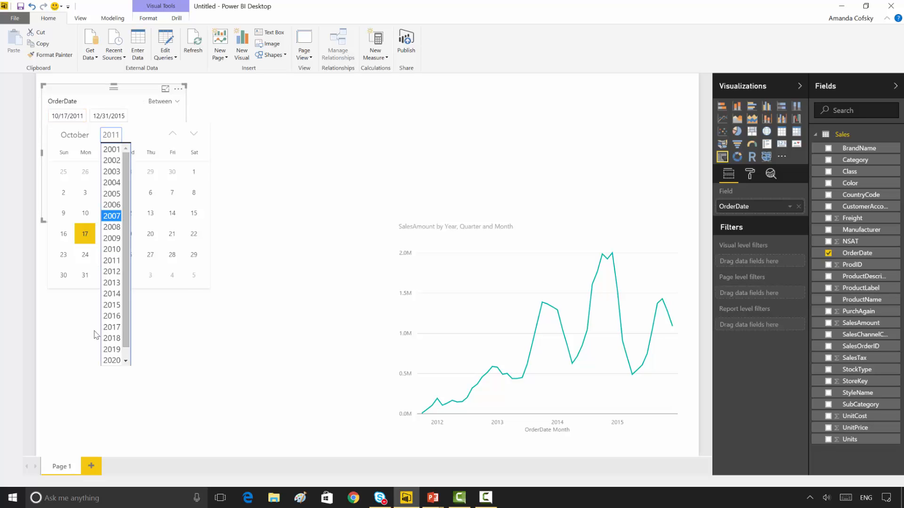
click(109, 305)
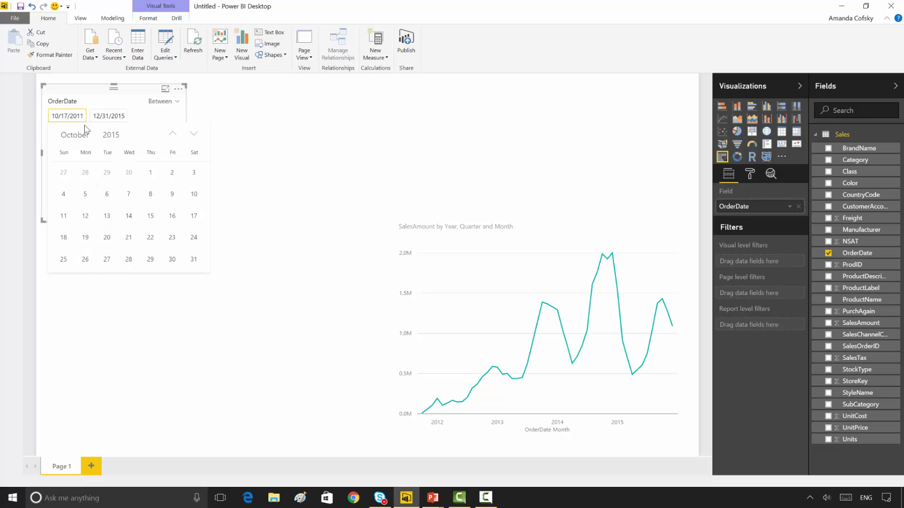
click(83, 136)
click(75, 149)
click(150, 170)
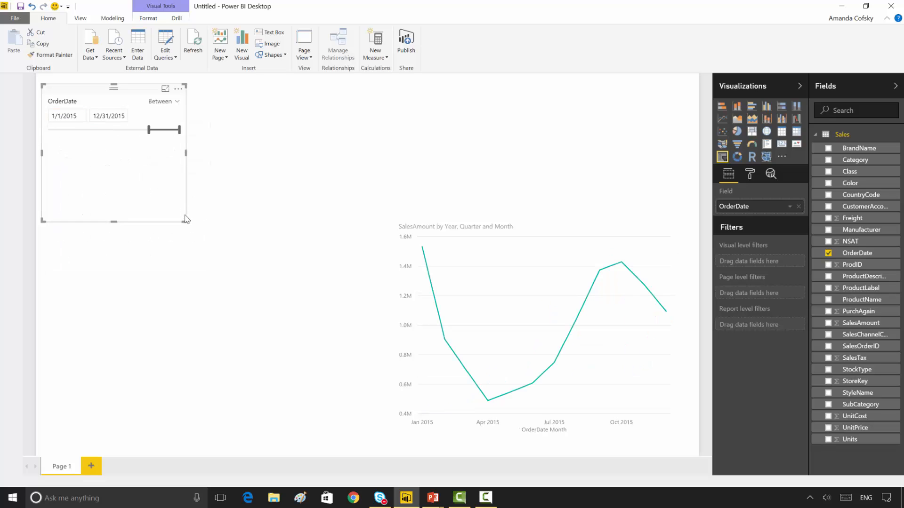
drag(183, 218, 194, 122)
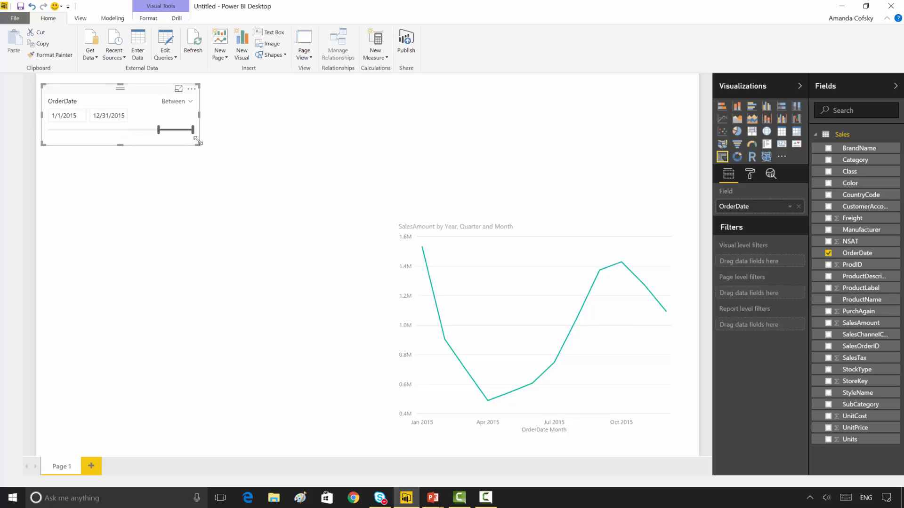
click(239, 214)
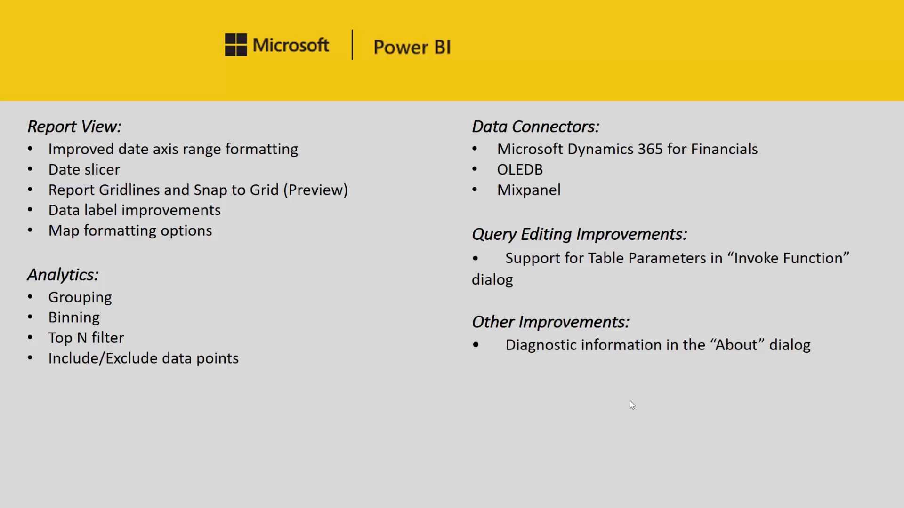
Step: Switch back to Power BI Desktop, show gridlines on the report page and enable snapping objects to the grid
key(alt+Tab)
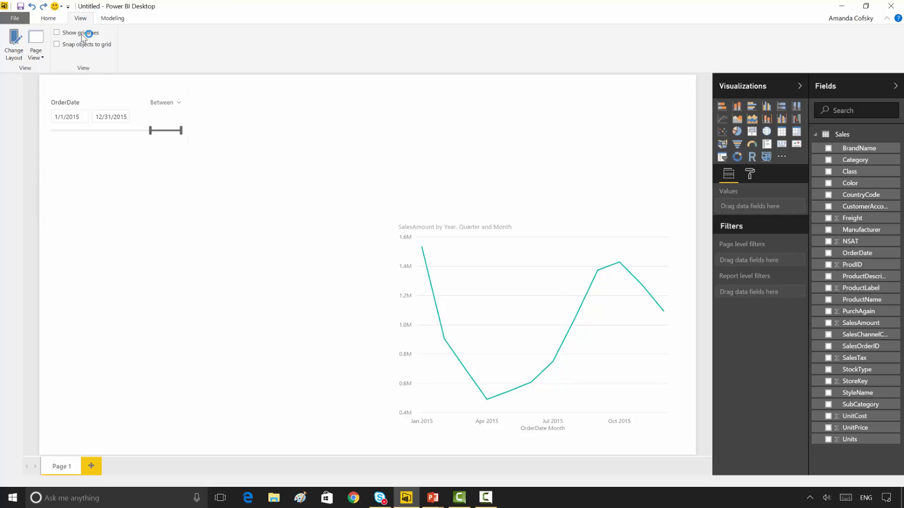
click(83, 34)
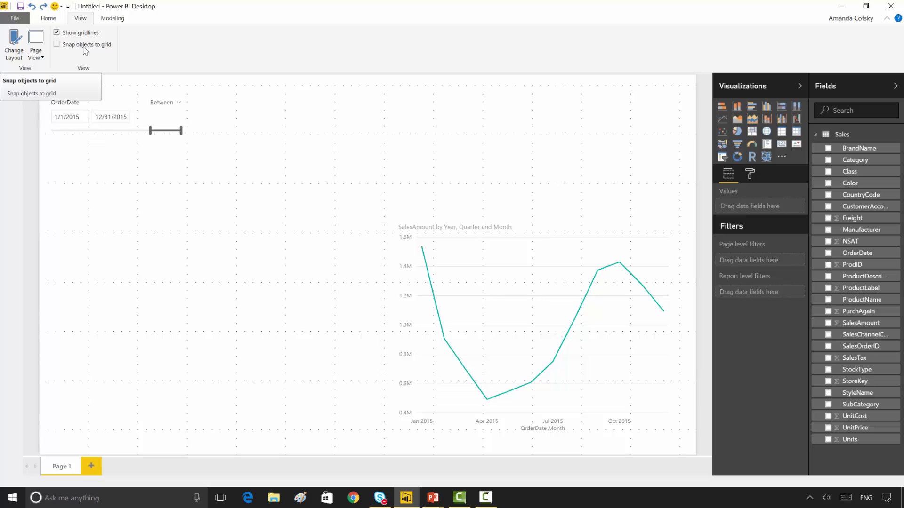
click(84, 47)
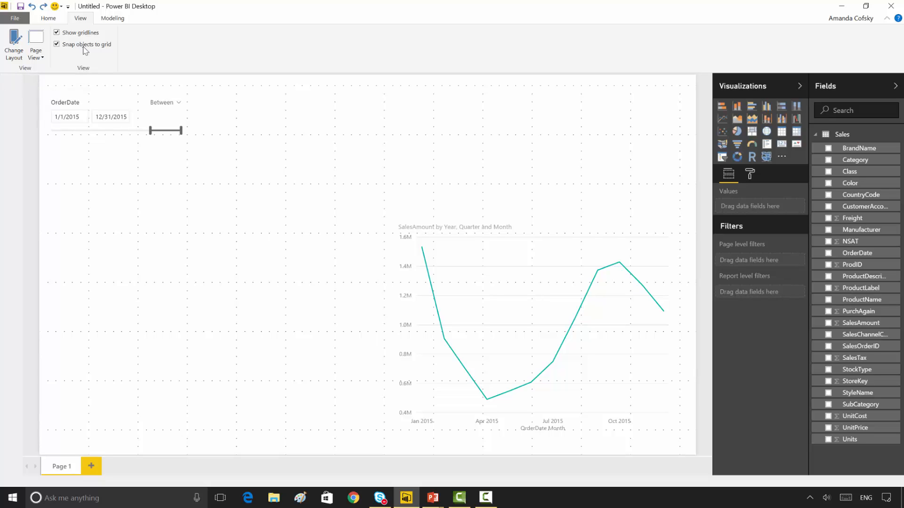
Step: Shorten the OrderDate slicer to the gridline just below its slider and extend its upper-left corner to the page's corner
click(96, 97)
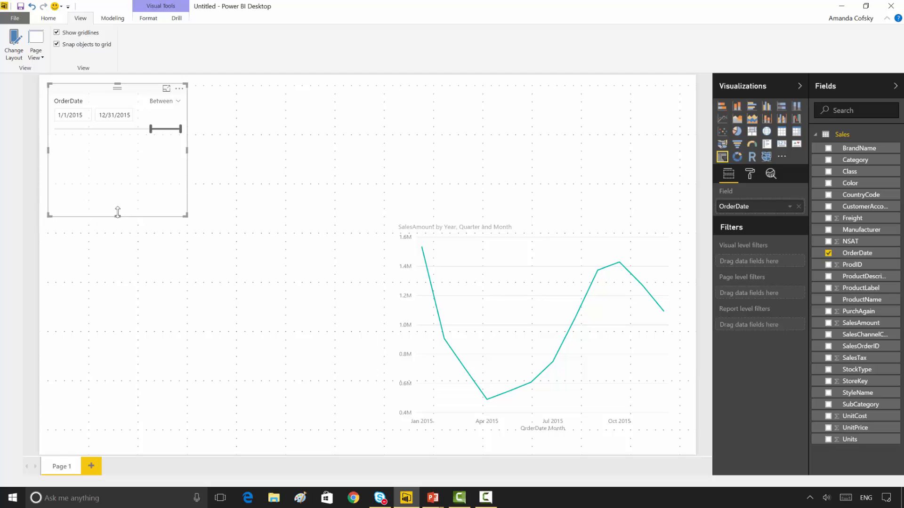
drag(117, 216, 117, 135)
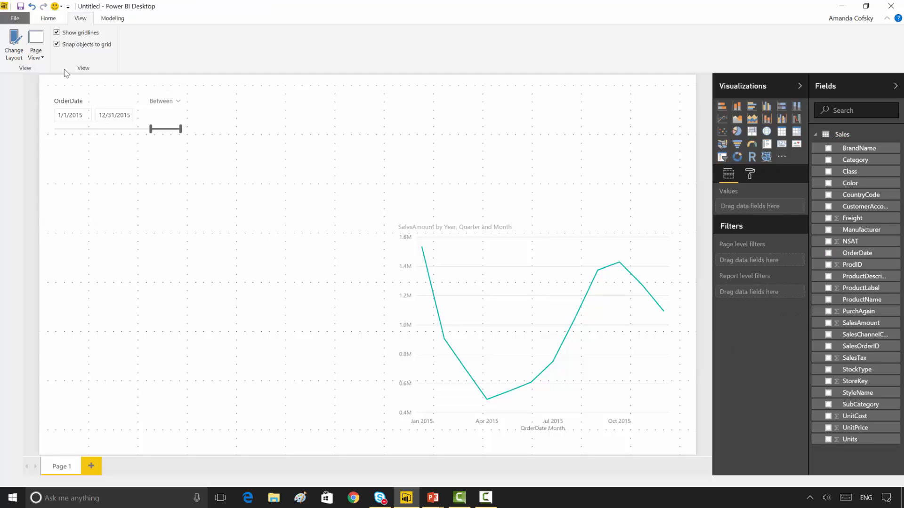
drag(49, 85, 30, 78)
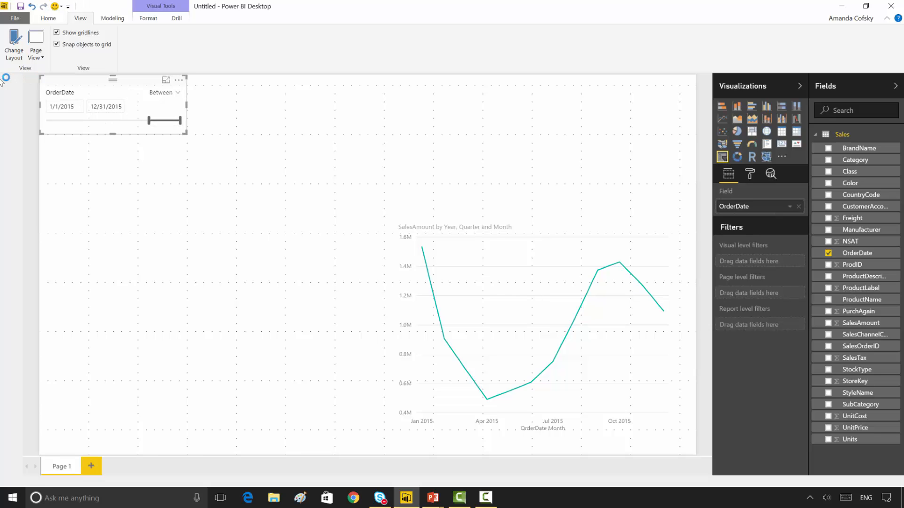
Step: Move the line chart into the page's lower-right corner and resize it from its upper-left corner to snap to the gridlines
click(456, 266)
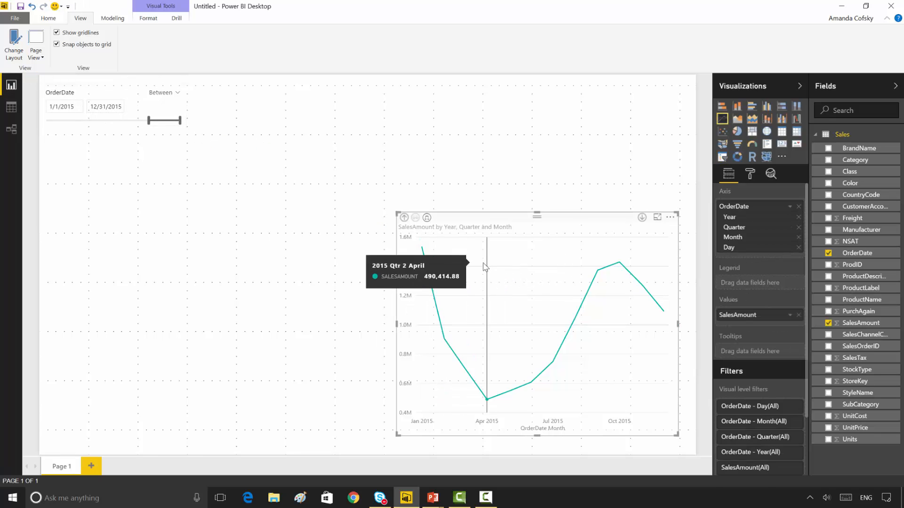
drag(482, 222, 502, 241)
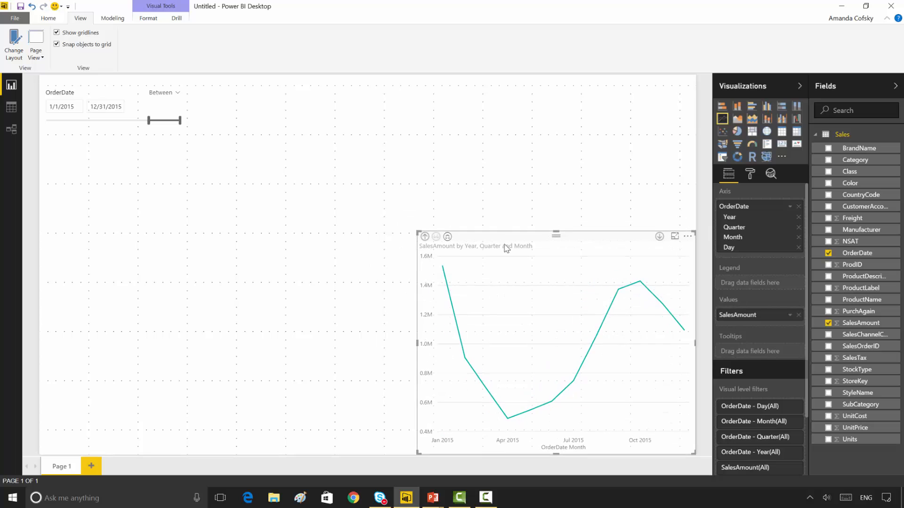
drag(416, 232, 382, 281)
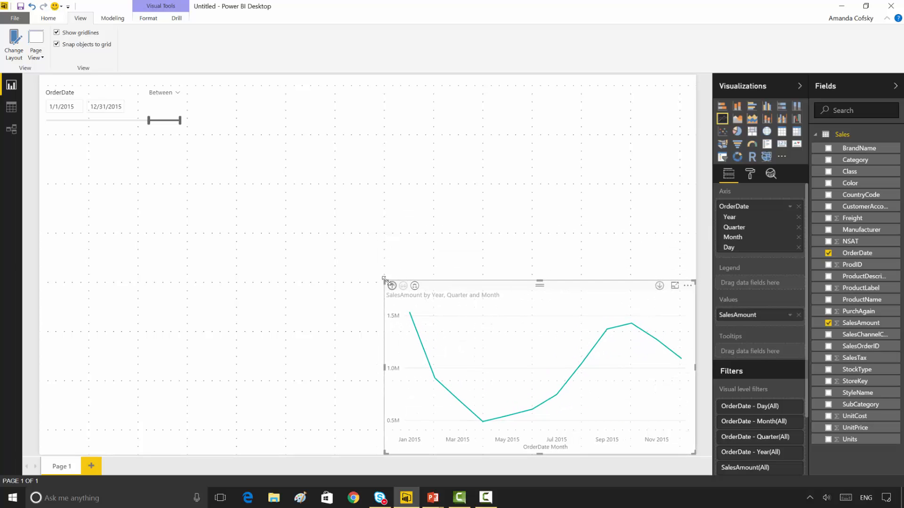
click(354, 257)
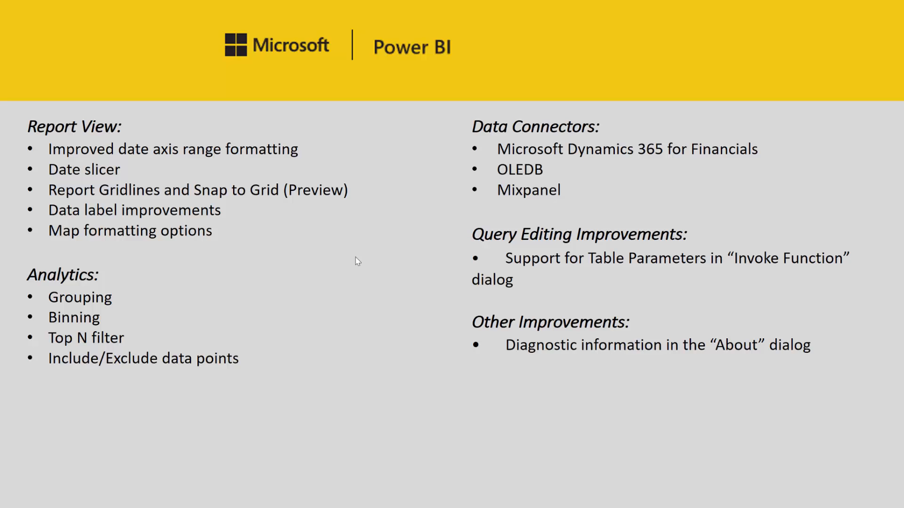
Step: Return to Power BI Desktop and add a wide stacked column chart of SalesAmount by Category above the line chart
key(alt+Tab)
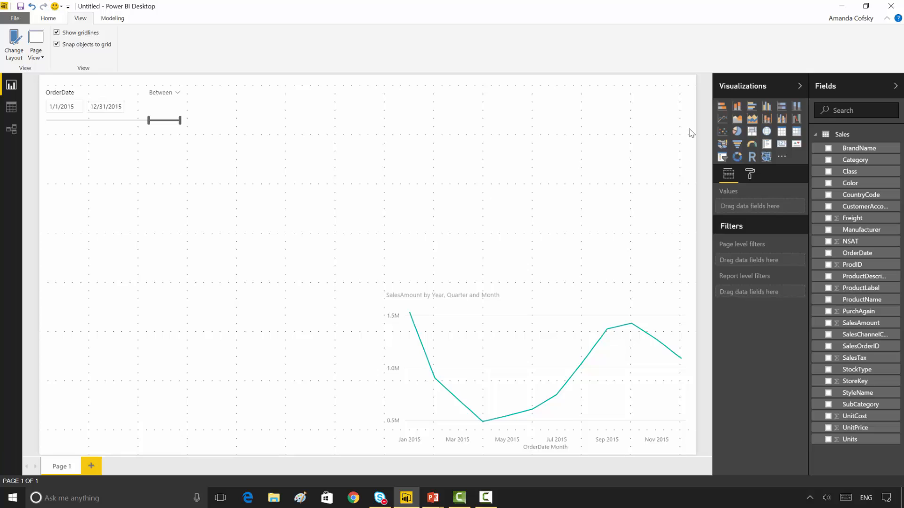
click(735, 110)
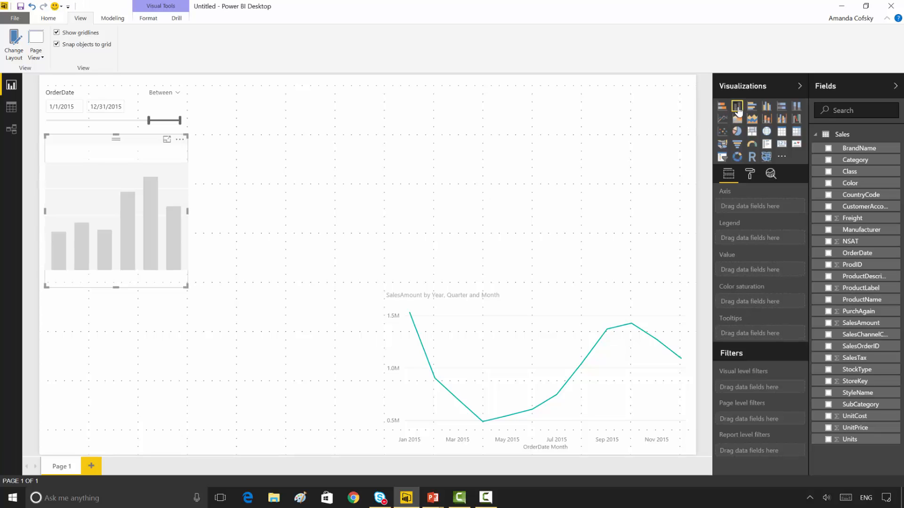
drag(148, 150, 485, 99)
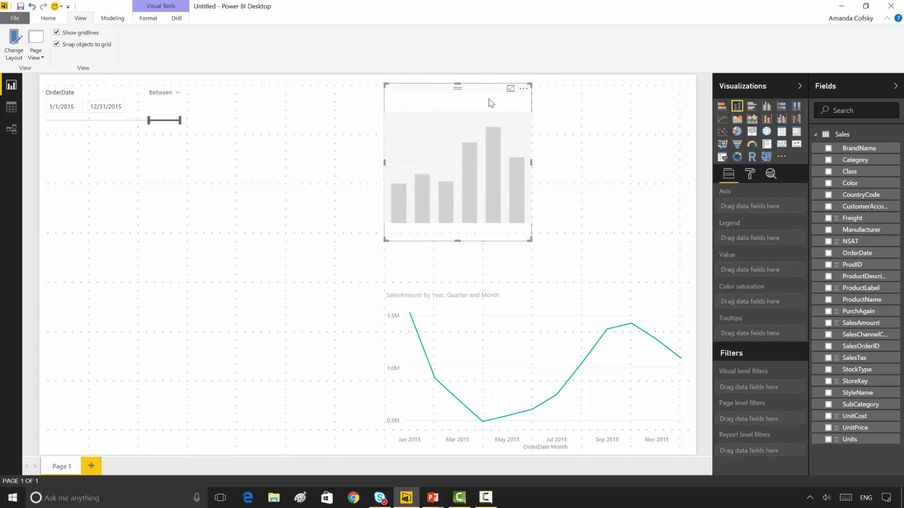
drag(530, 242, 691, 231)
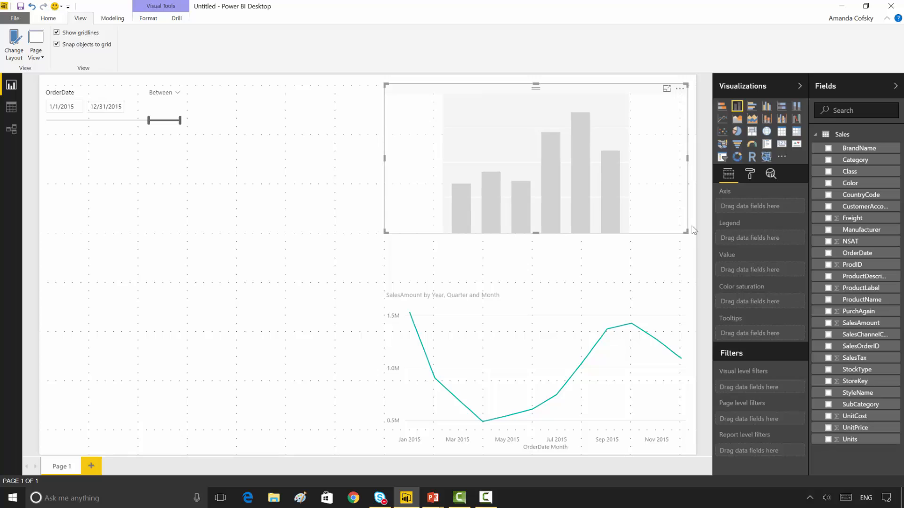
click(828, 161)
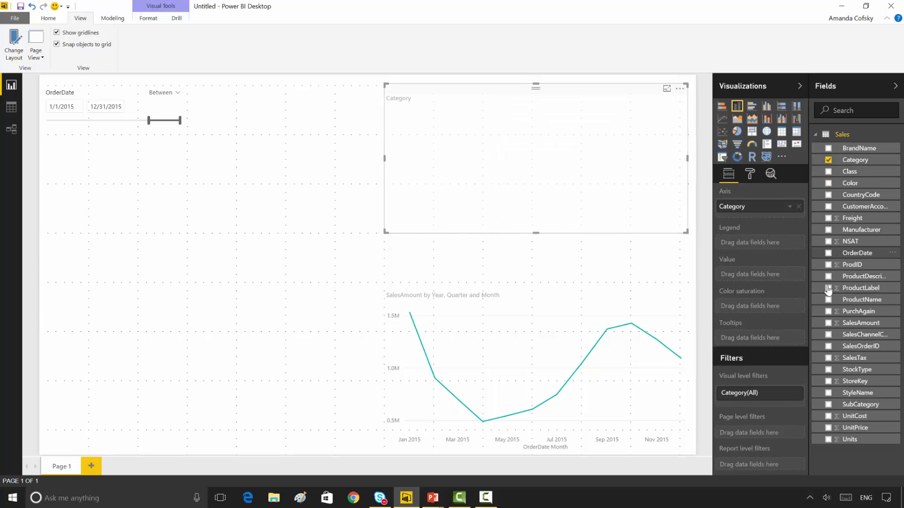
click(828, 324)
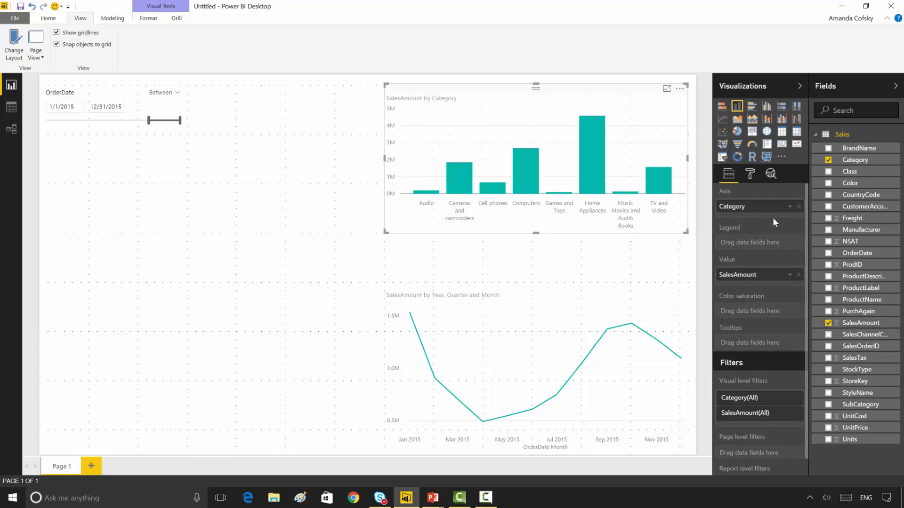
Step: Turn on data labels for the column chart and sort its columns by SalesAmount
click(750, 175)
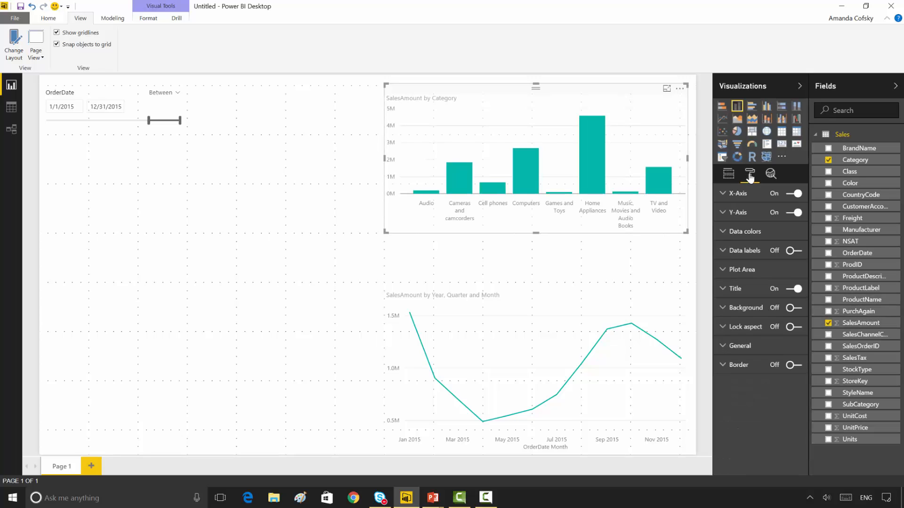
click(794, 251)
click(679, 88)
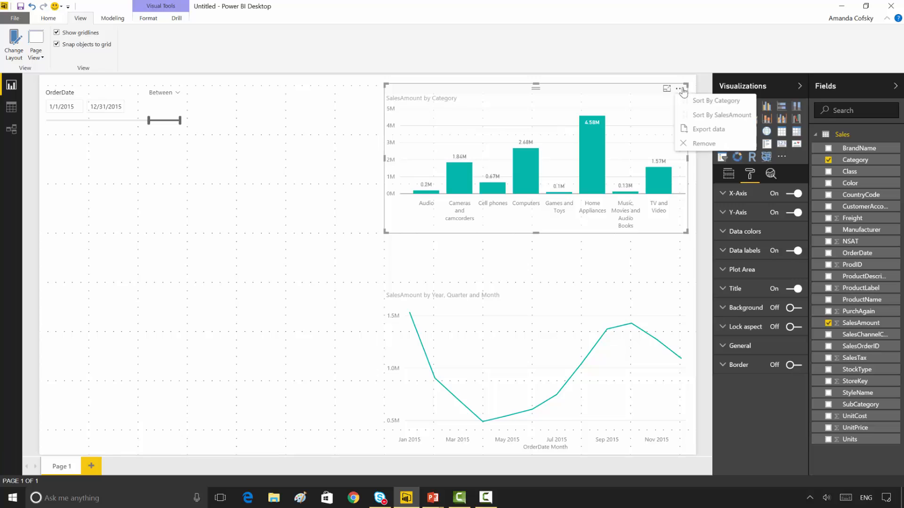
click(698, 118)
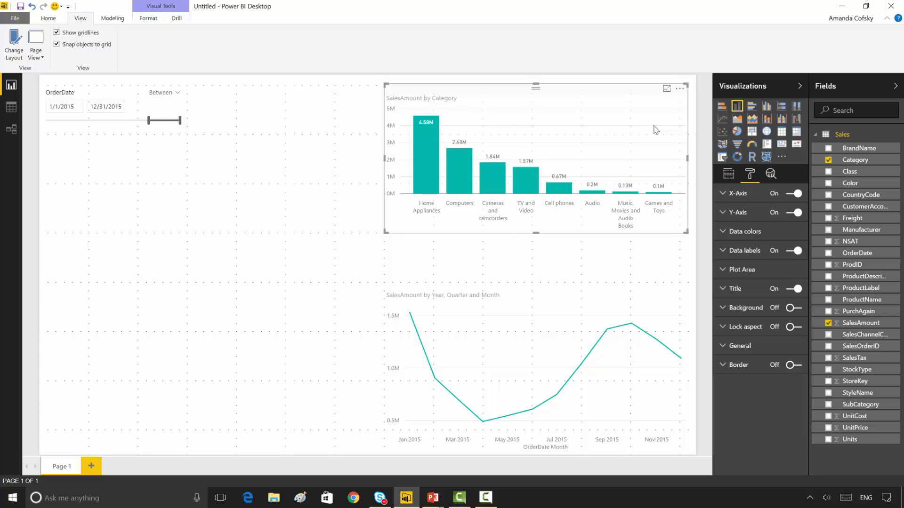
Step: Set the column chart's data labels to Vertical orientation and Inside End position
click(750, 255)
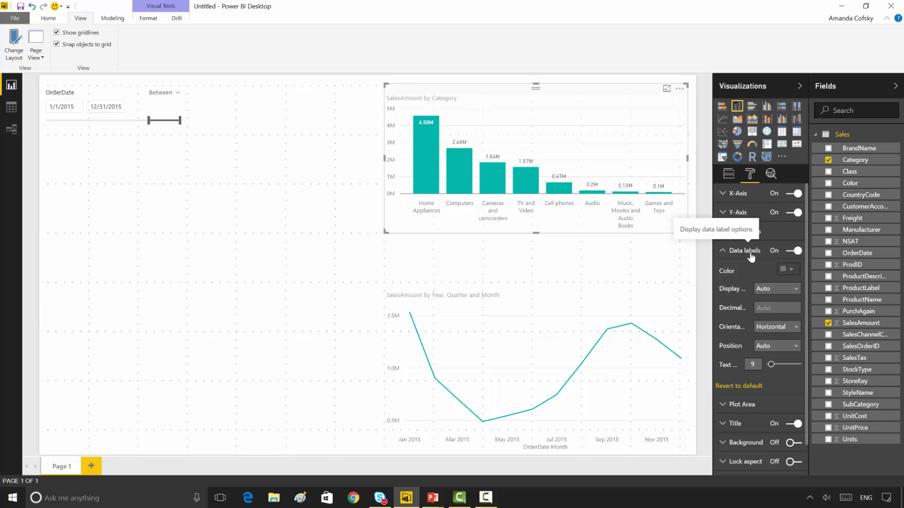
click(771, 331)
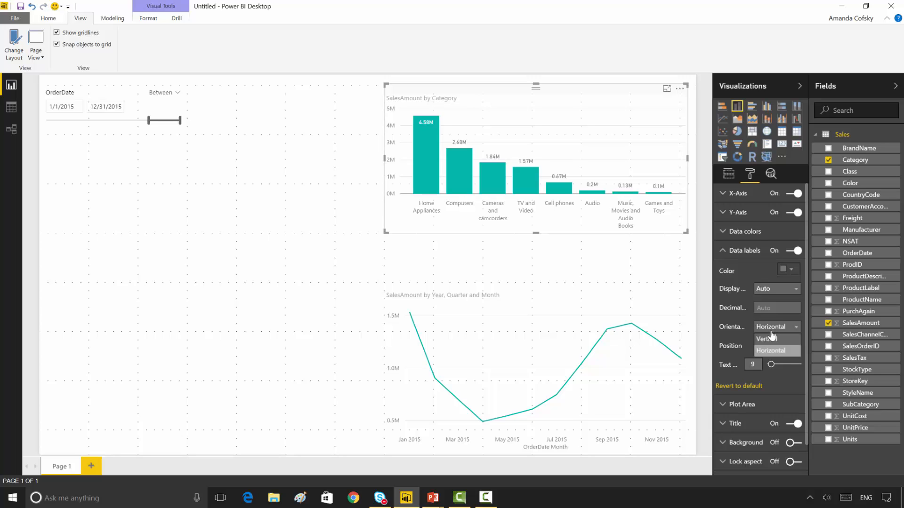
click(774, 339)
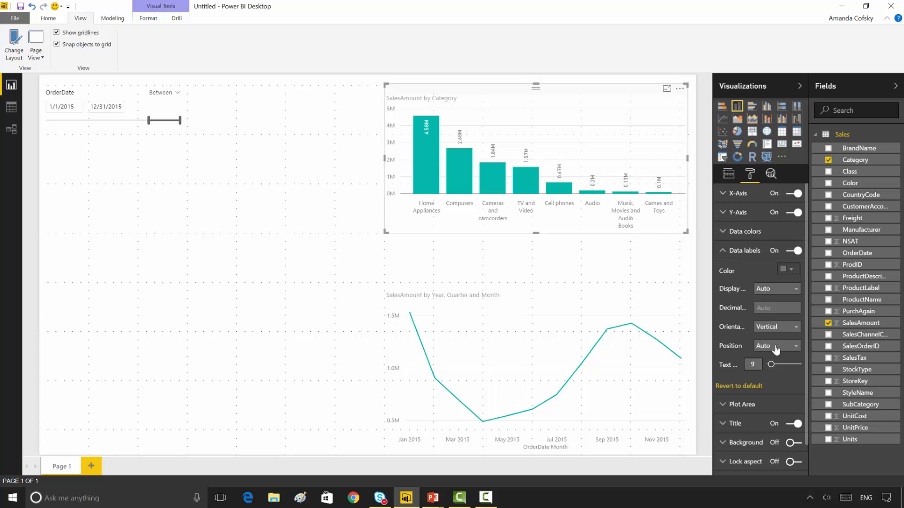
click(776, 348)
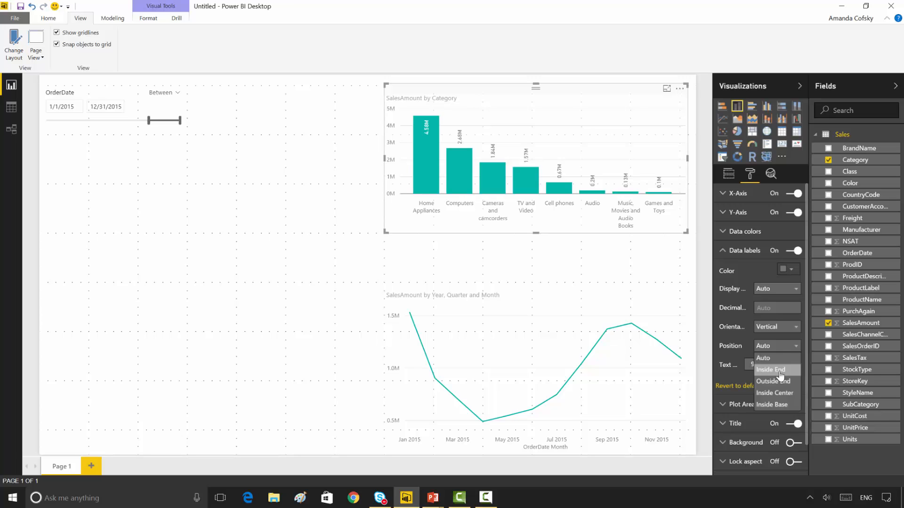
click(777, 370)
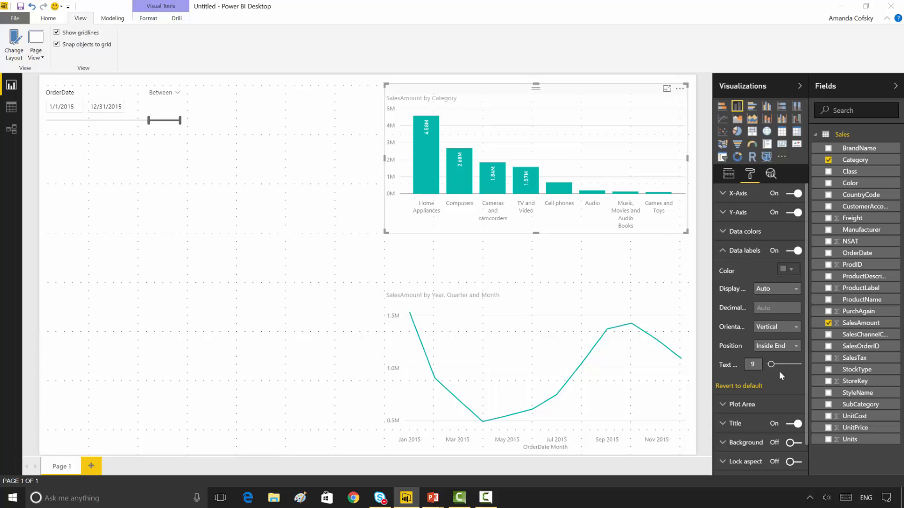
Step: Switch to the feature slides and back to Power BI Desktop, and add a map visual in the page's lower-left corner
key(alt+Tab)
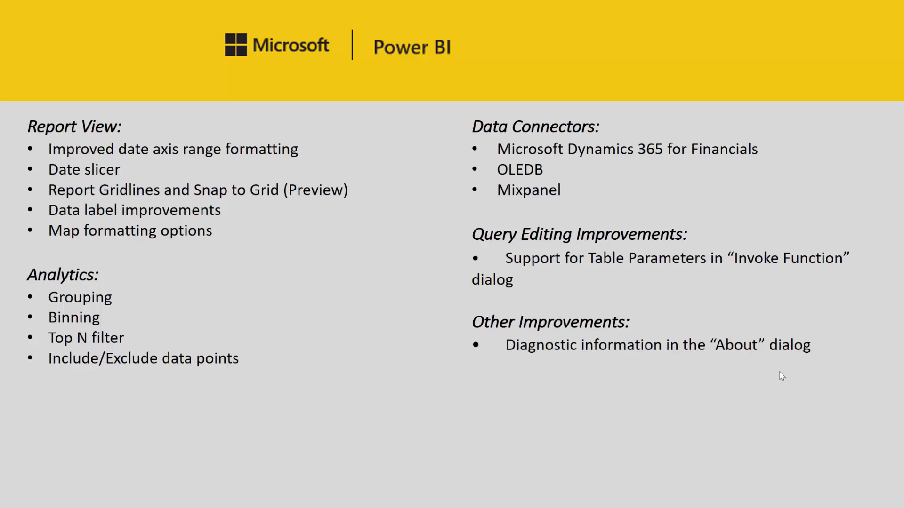
key(alt+Tab)
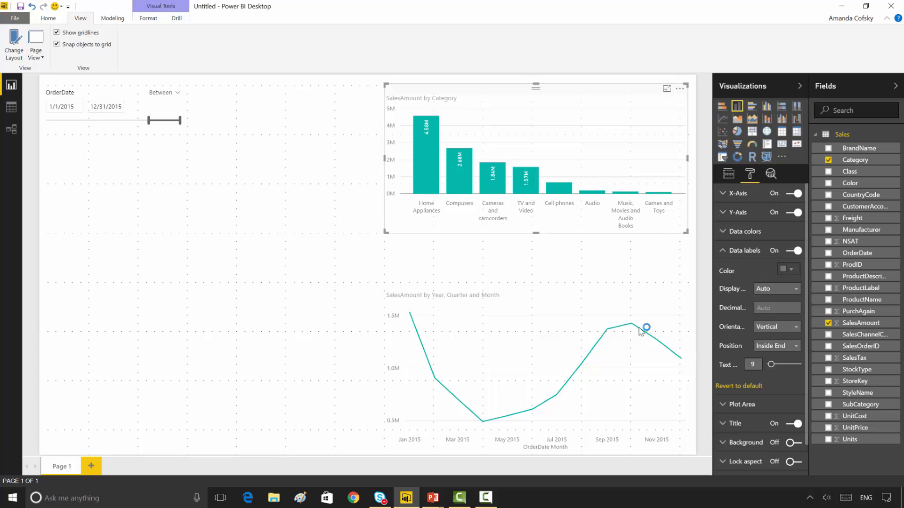
click(341, 277)
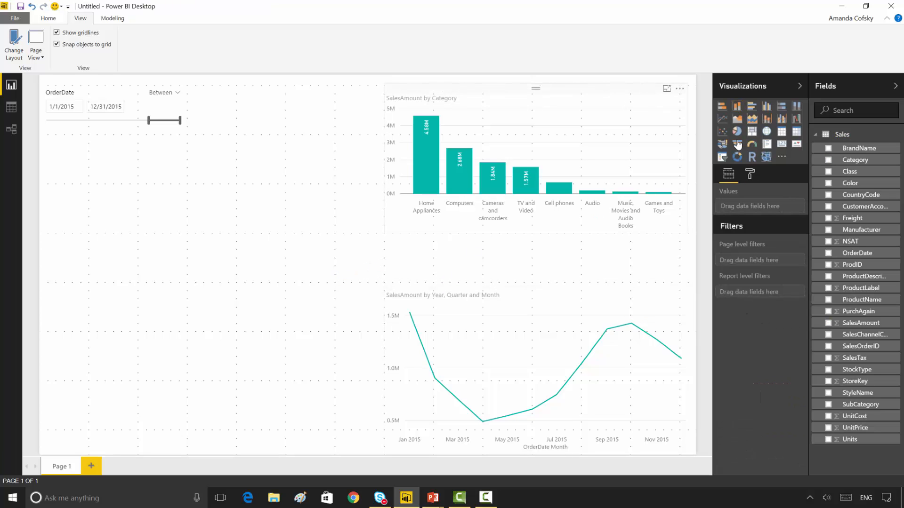
click(766, 133)
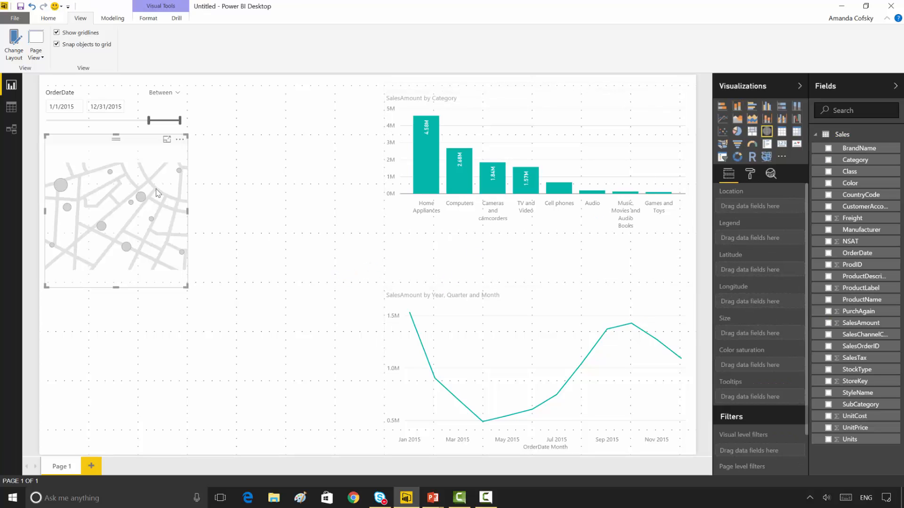
drag(113, 139, 86, 299)
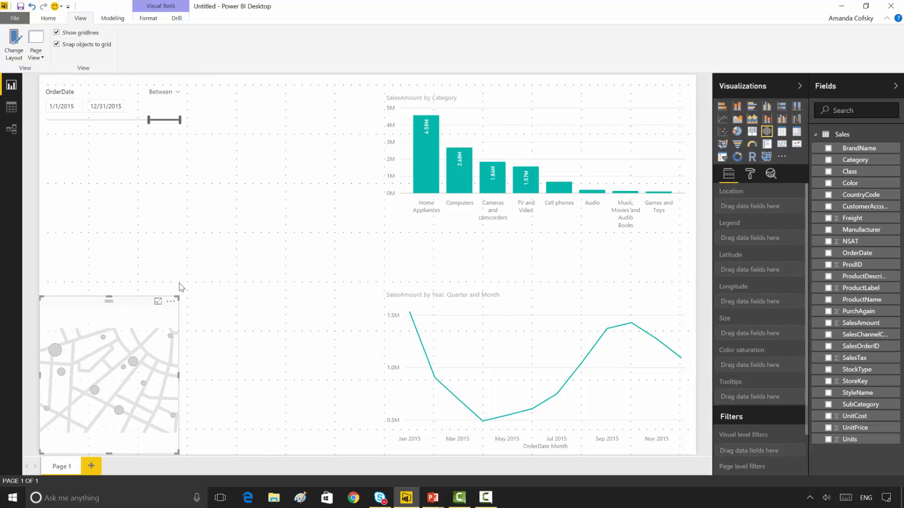
Step: Enlarge the map until it meets the line chart and plot SalesAmount as bubble size by CountryCode location
drag(178, 282, 372, 291)
drag(378, 285, 382, 281)
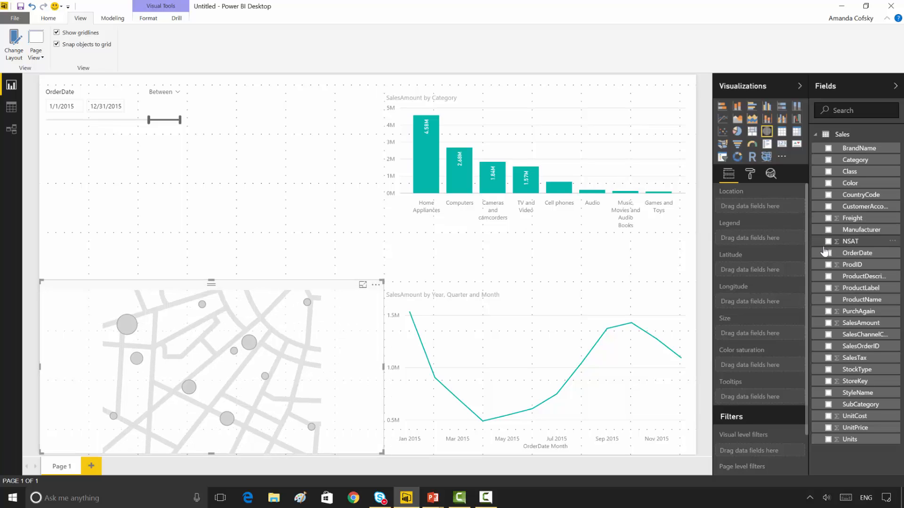
click(829, 195)
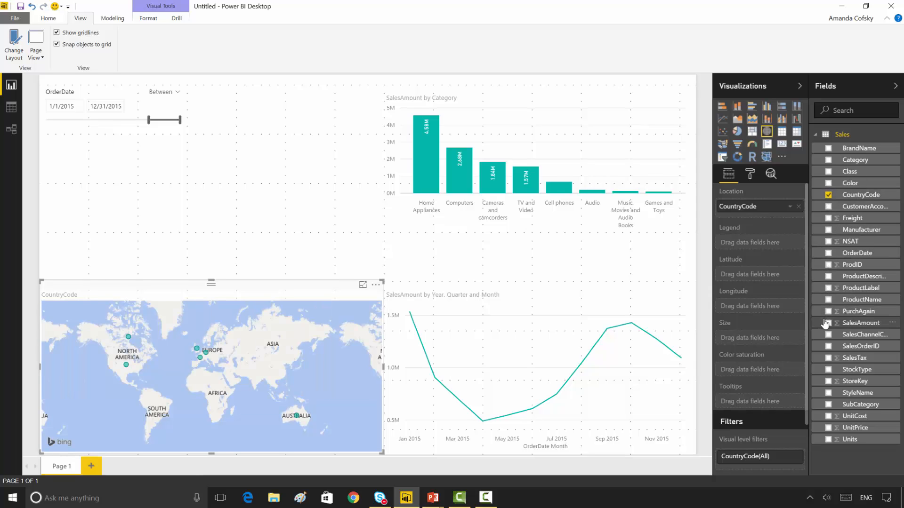
click(828, 324)
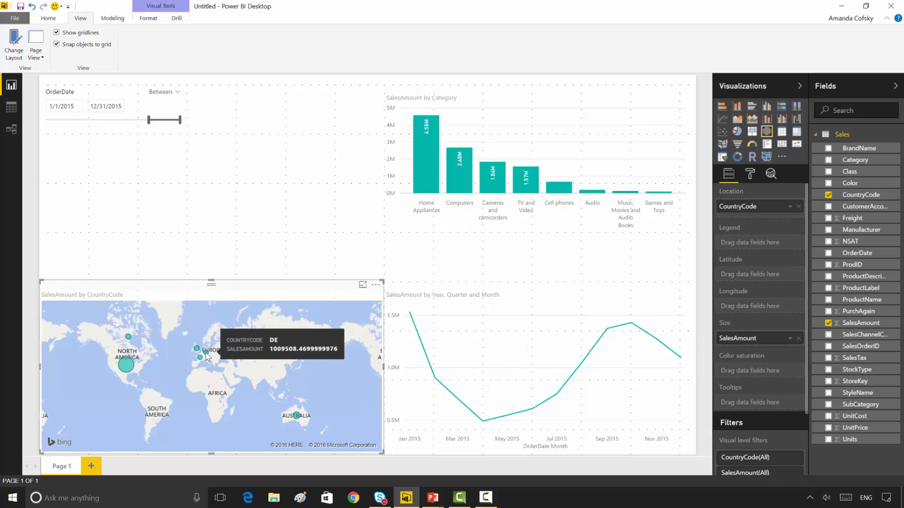
Step: Increase the map's bubble size to about 26%
click(749, 175)
click(746, 231)
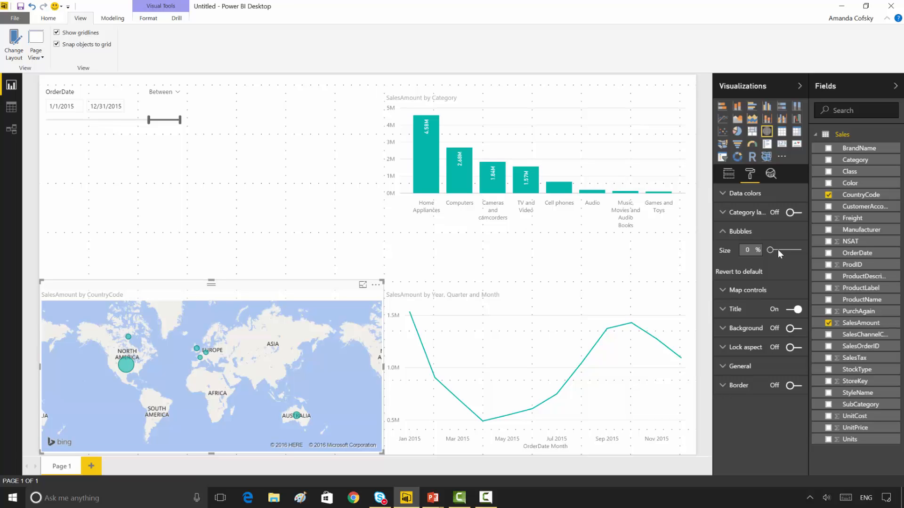
click(777, 250)
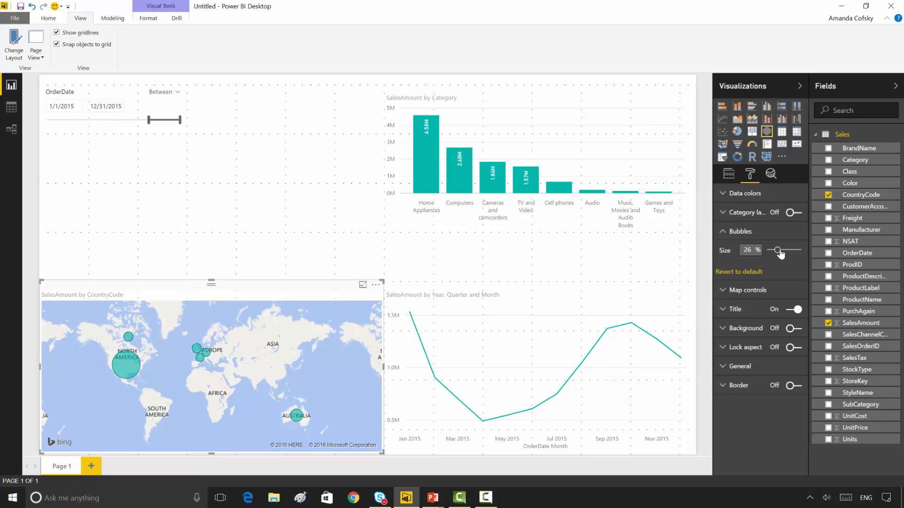
drag(779, 252, 777, 256)
click(759, 237)
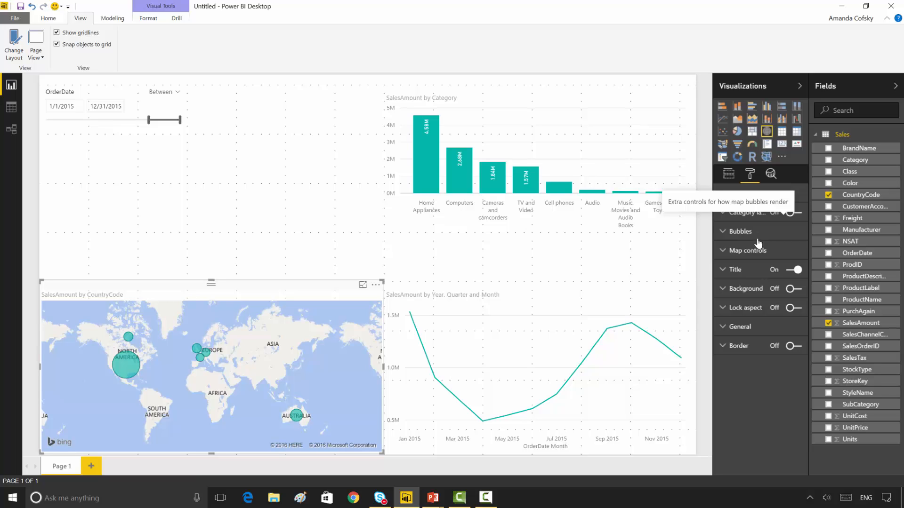
Step: Turn off the map's auto zoom and reframe the map closer on North America and Europe
click(758, 251)
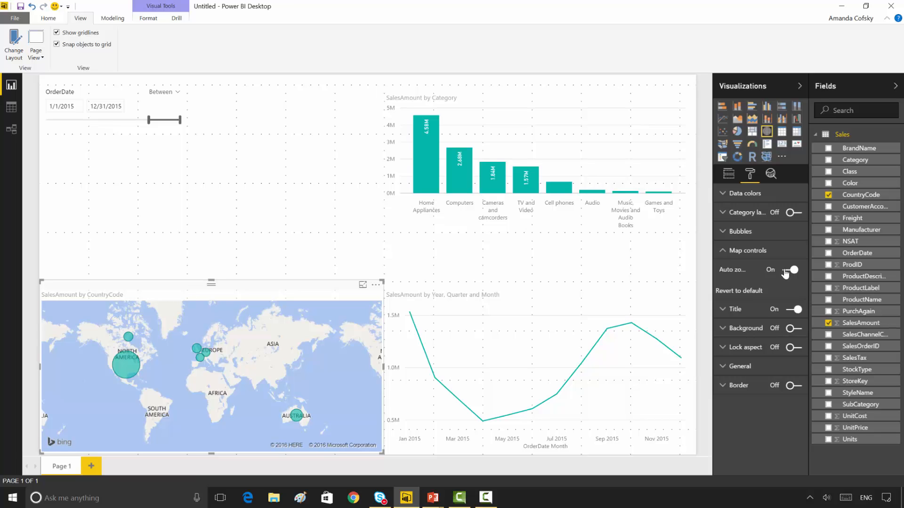
click(784, 271)
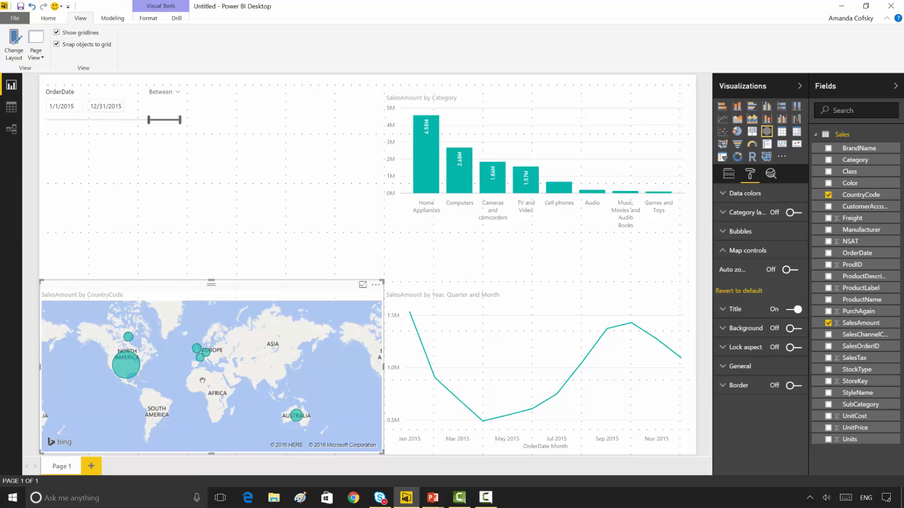
drag(202, 380, 199, 401)
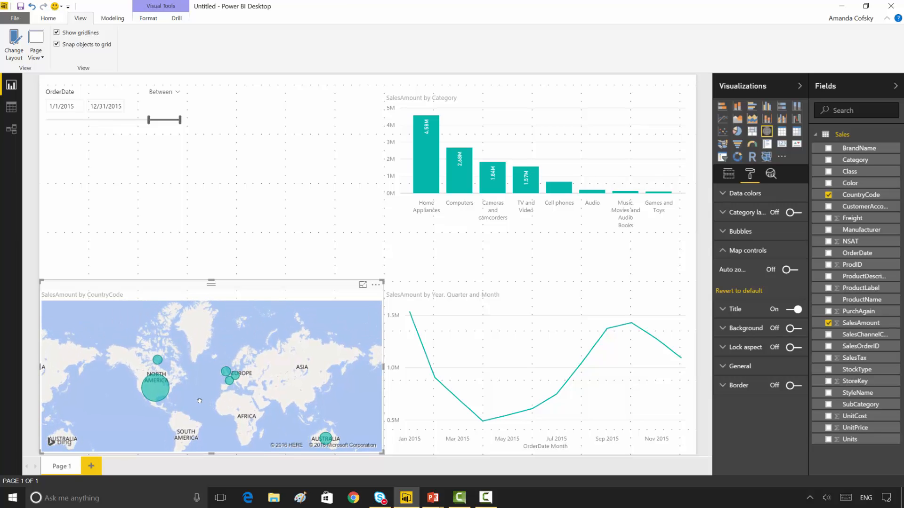
scroll(199, 401, up, 5)
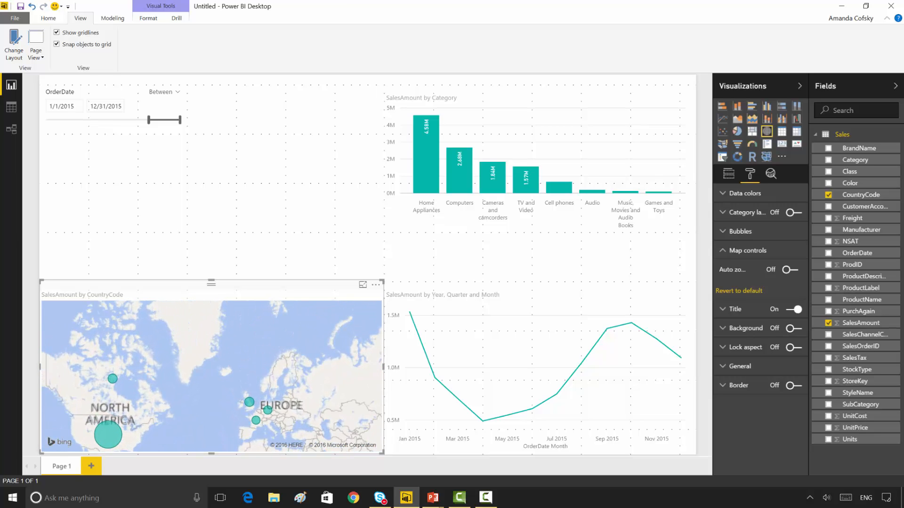
drag(200, 401, 200, 398)
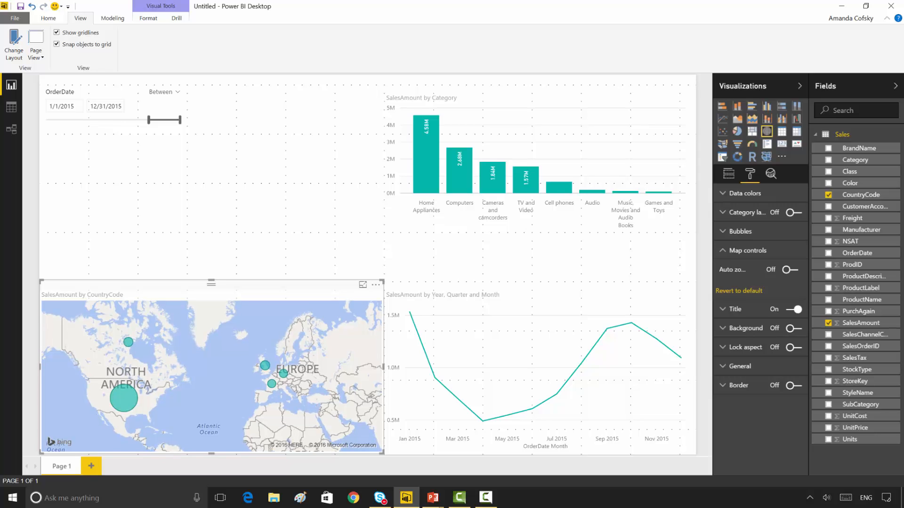
Step: Cross-filter the page by Home Appliances, Computers, Cameras and camcorders, and TV and Video in turn to check the map's zoom, then clear the selection
click(429, 173)
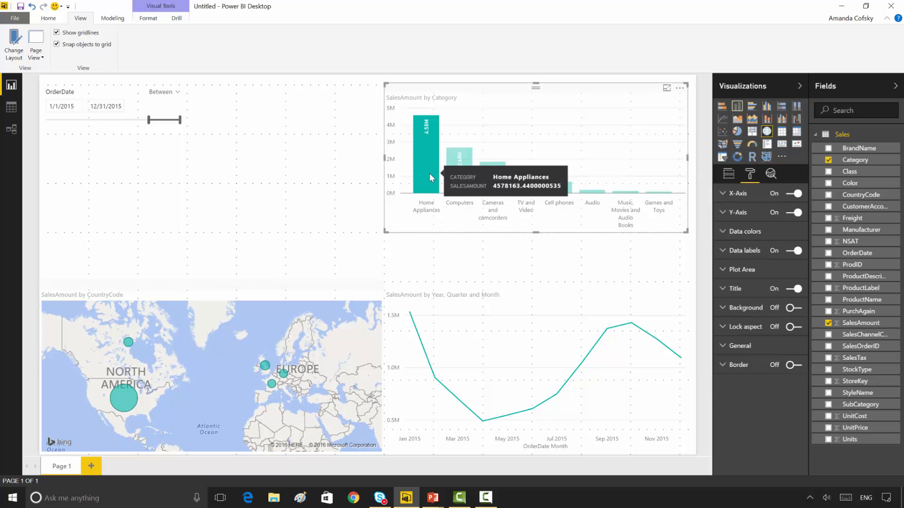
click(459, 174)
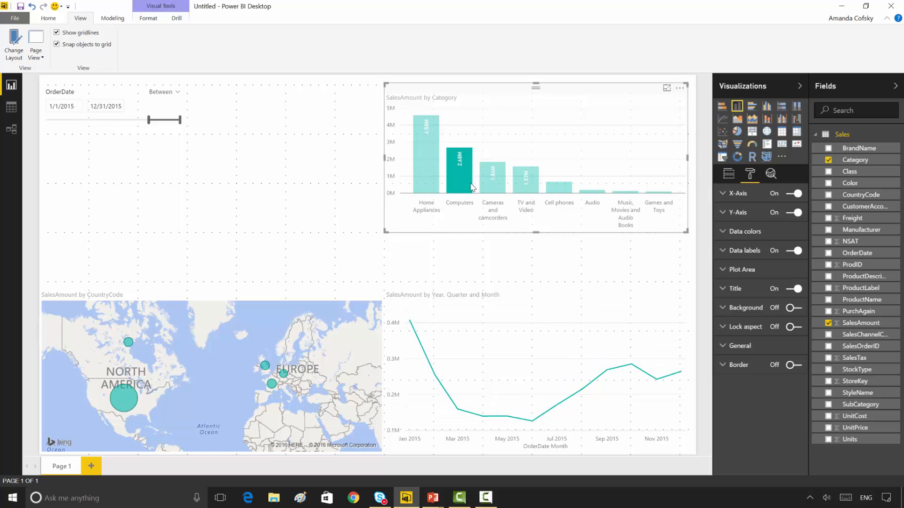
click(489, 189)
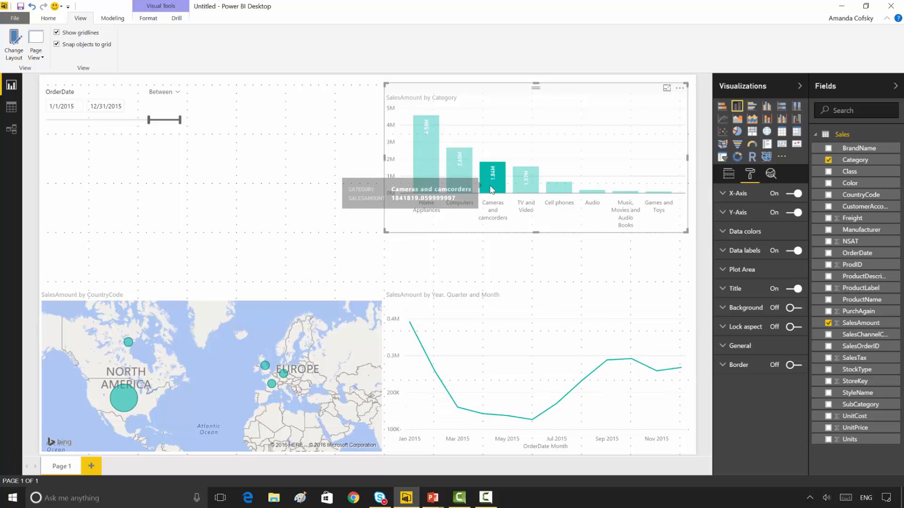
click(527, 190)
click(526, 190)
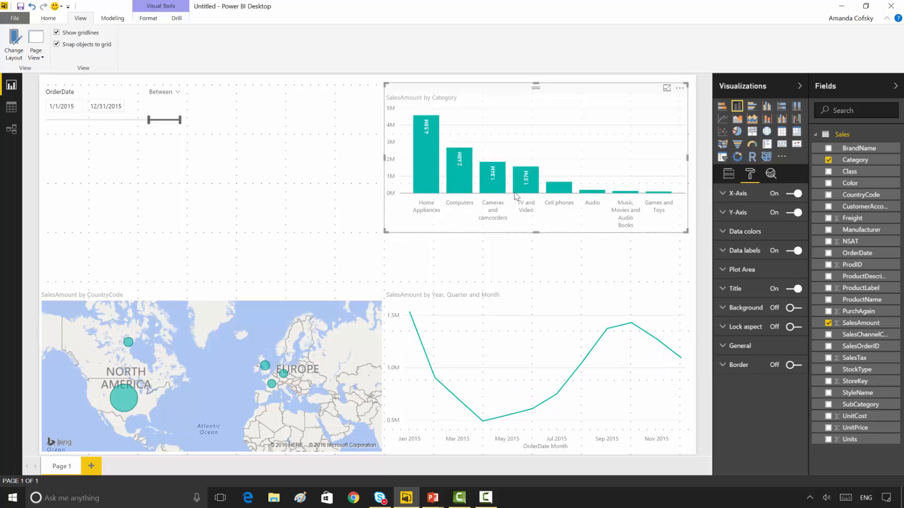
click(357, 271)
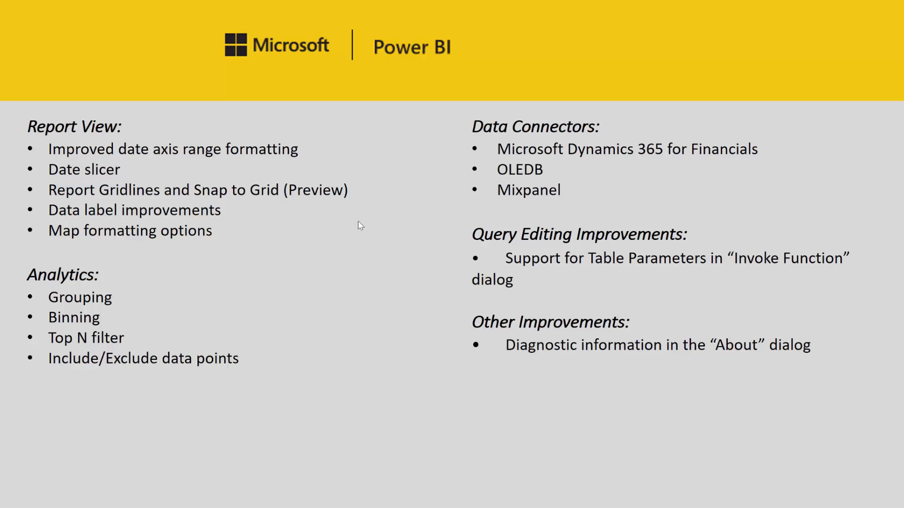
Step: Switch back to Power BI Desktop and extend the column chart's height down to the top of the line chart
key(alt+Tab)
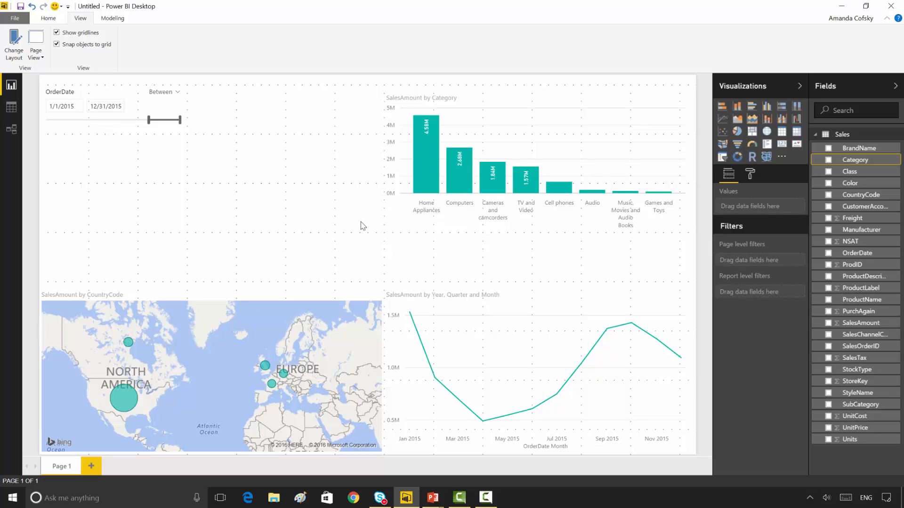
click(583, 121)
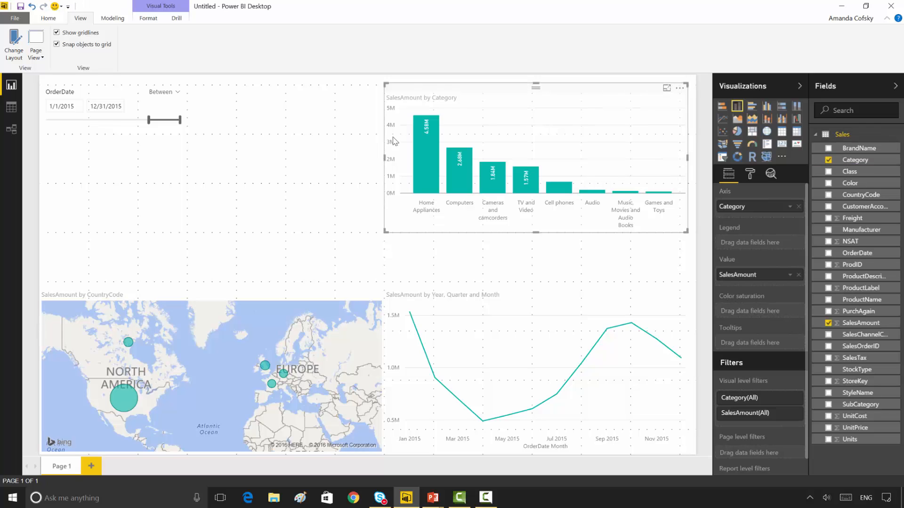
drag(384, 232, 384, 281)
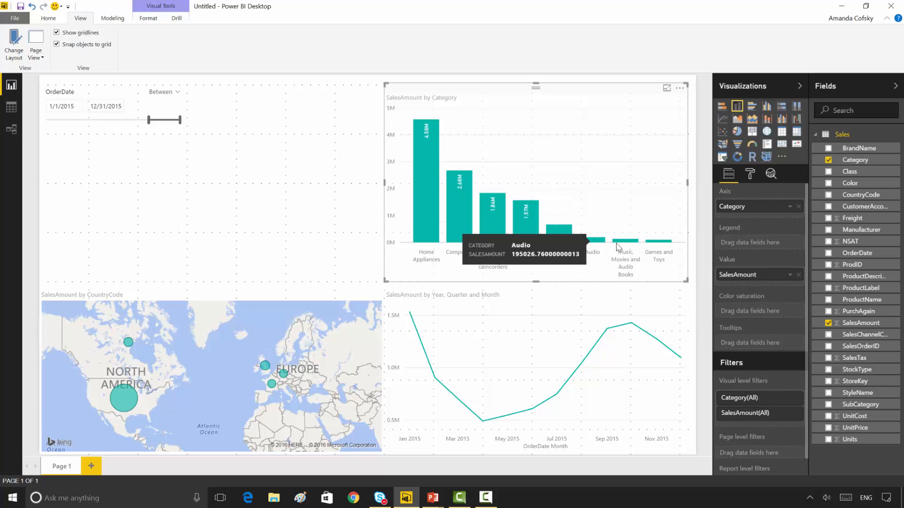
Step: Group the Audio and the Music, Movies and Audio Books columns of the category chart
mouse_move(618, 245)
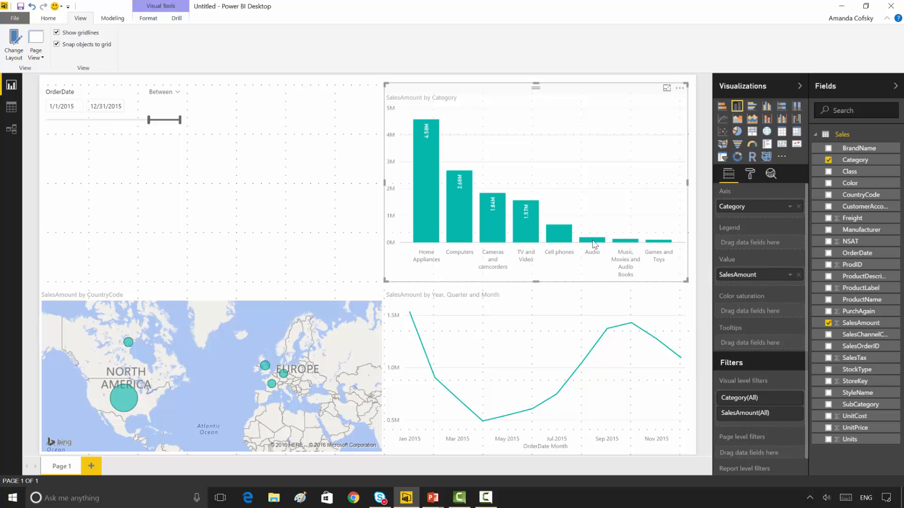
click(593, 241)
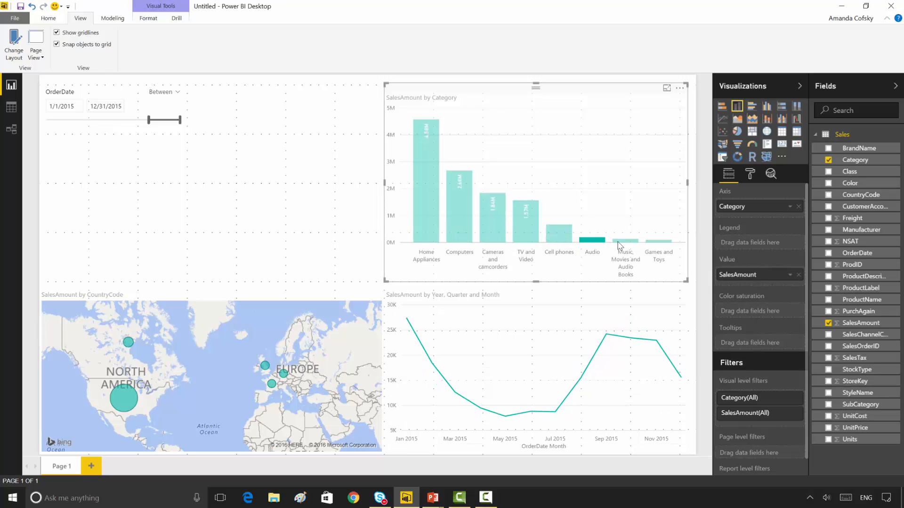
ctrl+click(621, 241)
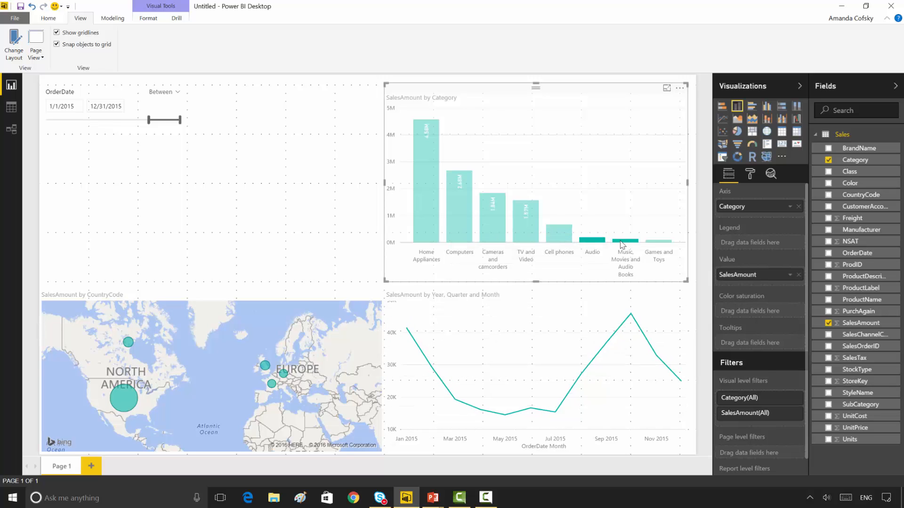
right_click(622, 245)
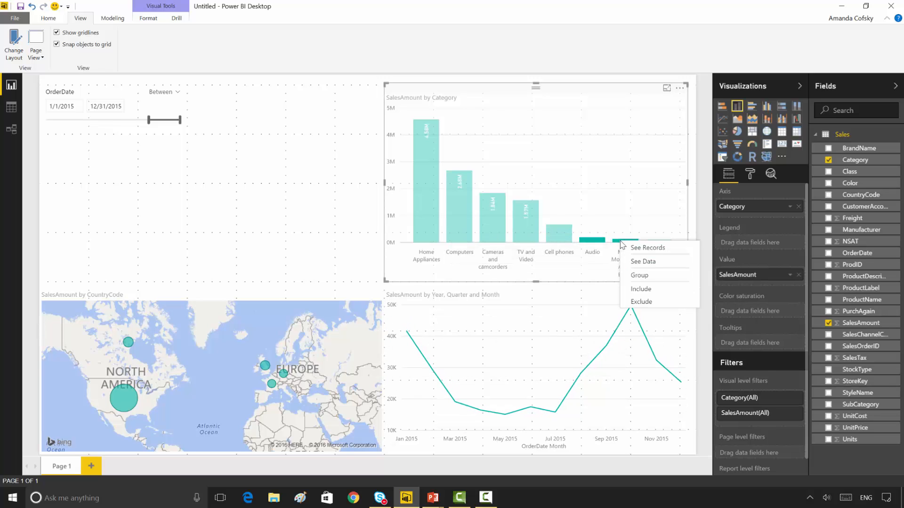
click(652, 280)
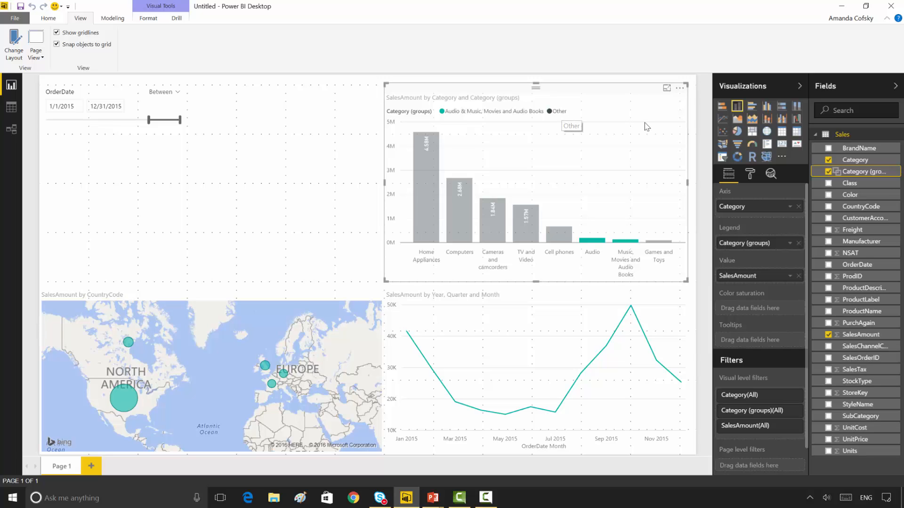
Step: Edit the Category (groups) field to leave out the Other group, and clear the column chart's highlighting
click(892, 174)
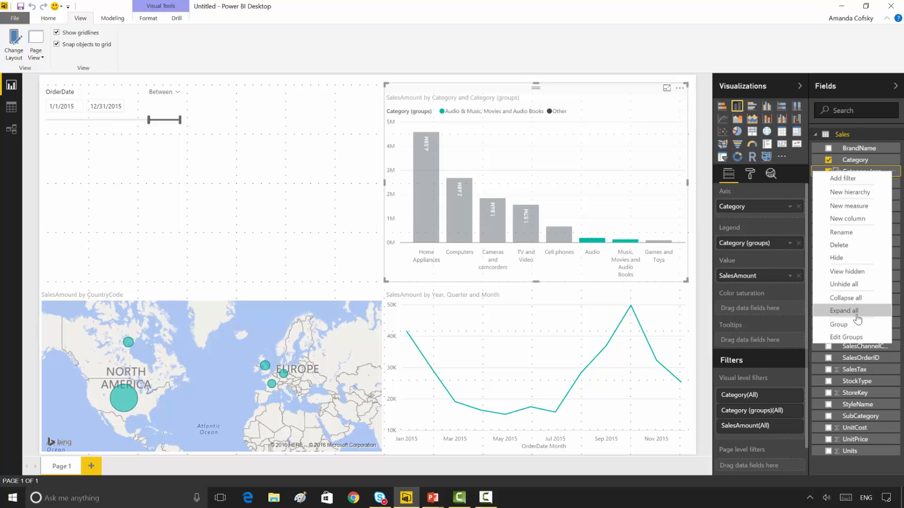
click(856, 337)
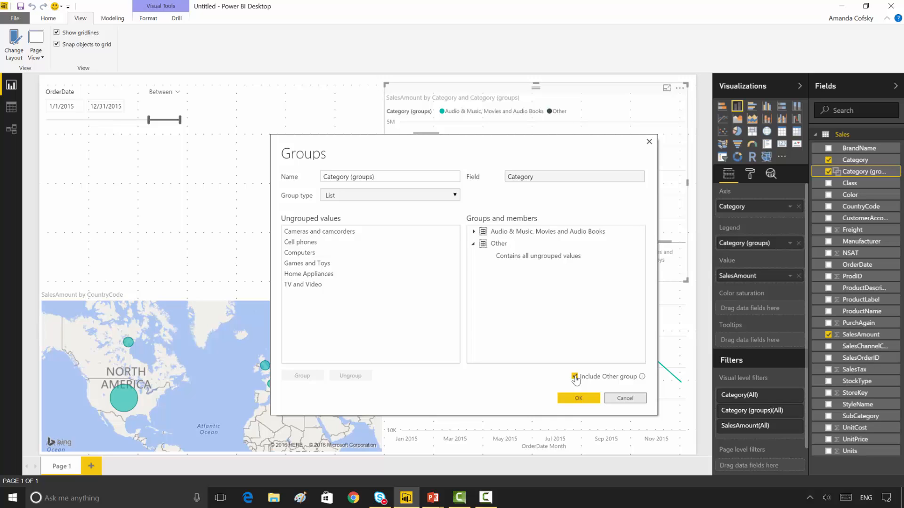
click(575, 377)
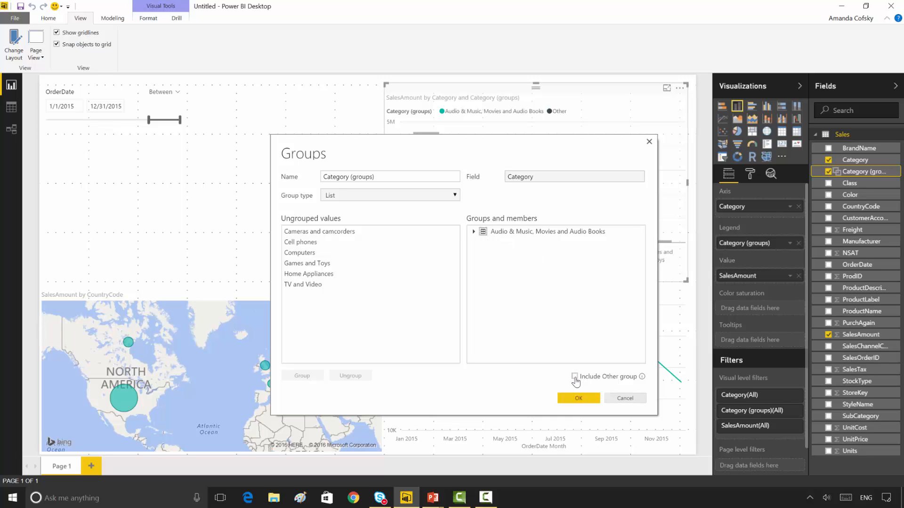
click(586, 399)
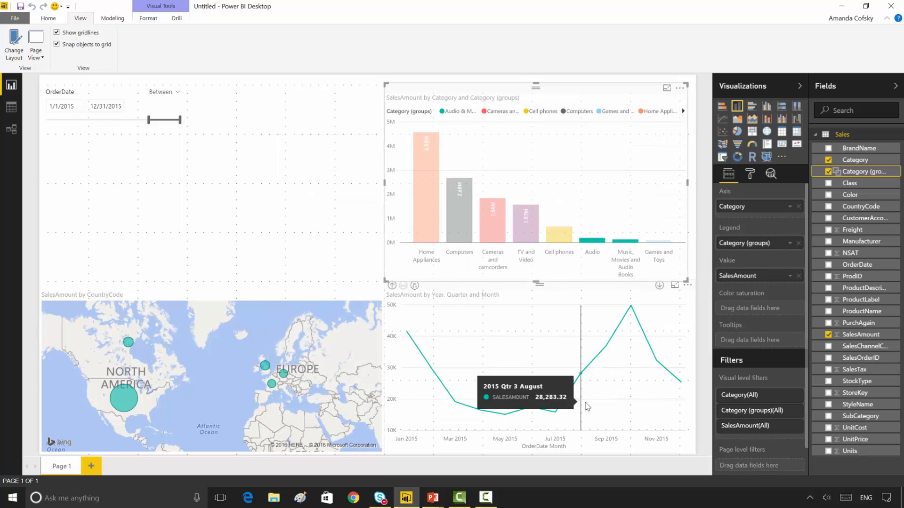
click(629, 206)
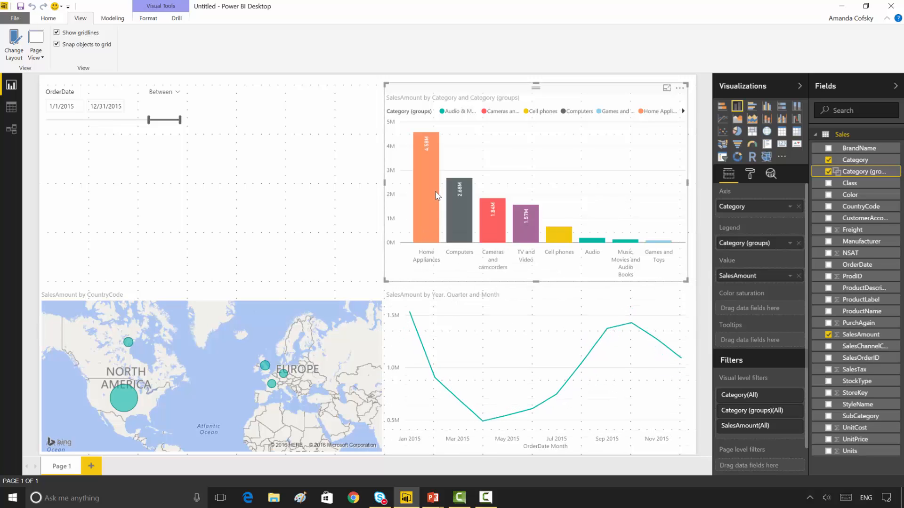
Step: Replace Category on the column chart's axis with Category (groups), taking it out of the legend
mouse_move(435, 196)
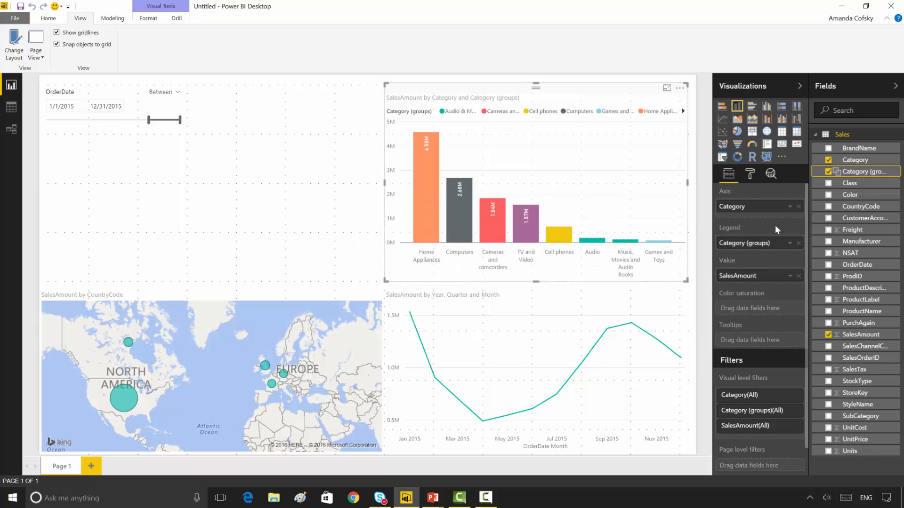
mouse_move(774, 225)
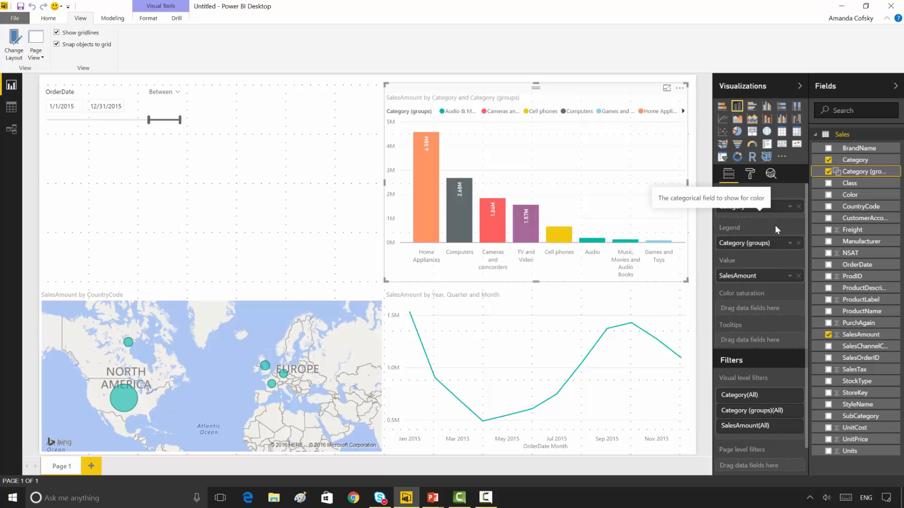
click(798, 206)
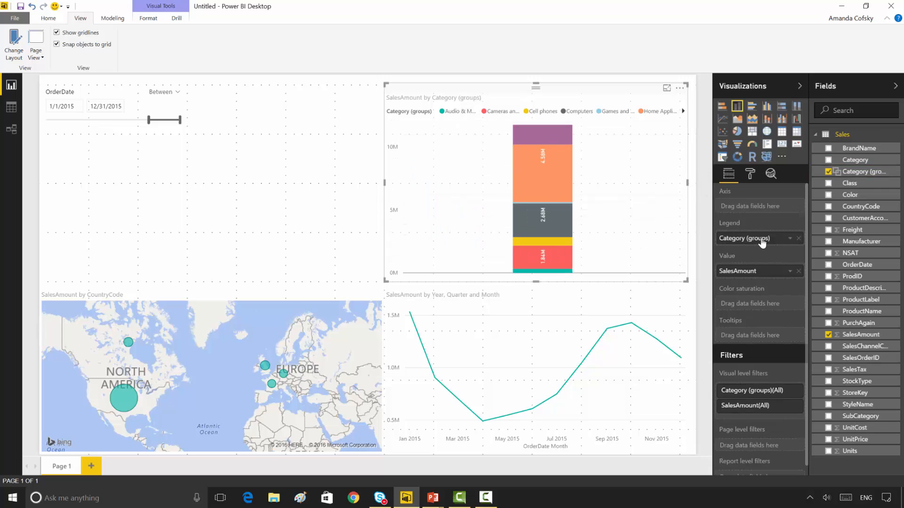
drag(763, 238, 760, 207)
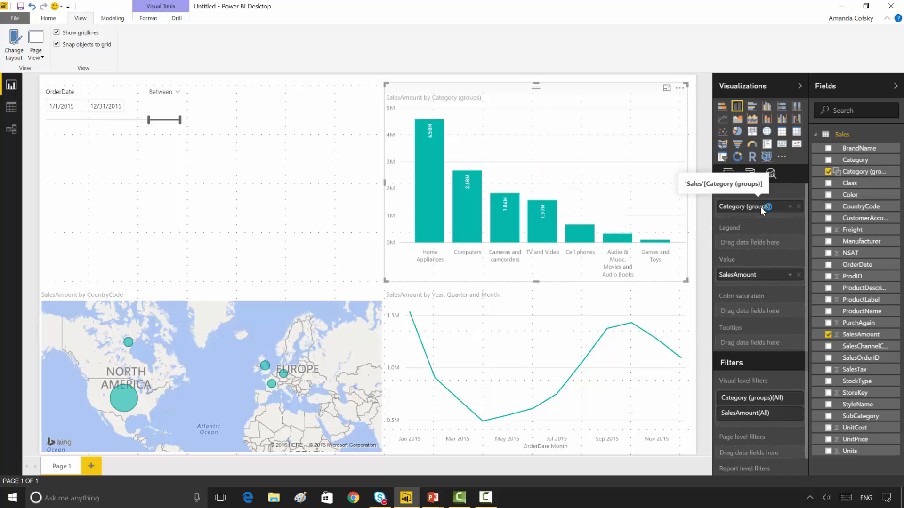
click(890, 185)
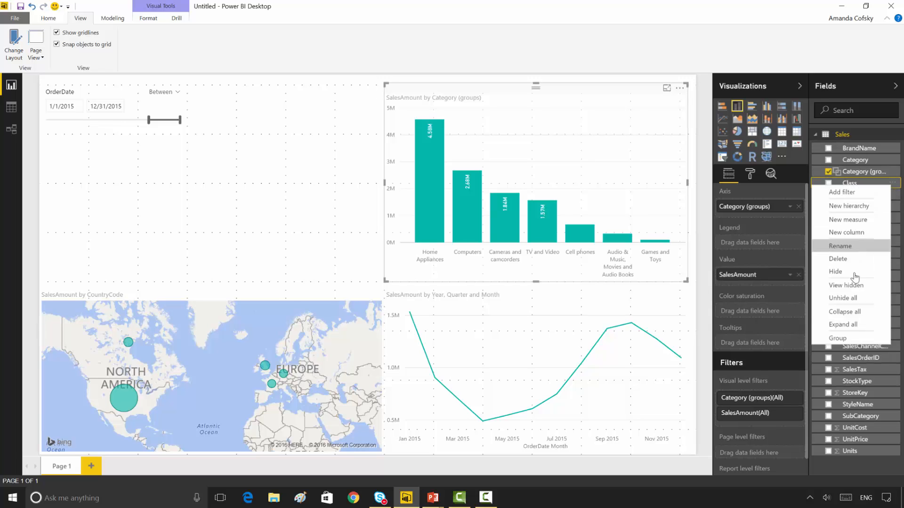
click(854, 339)
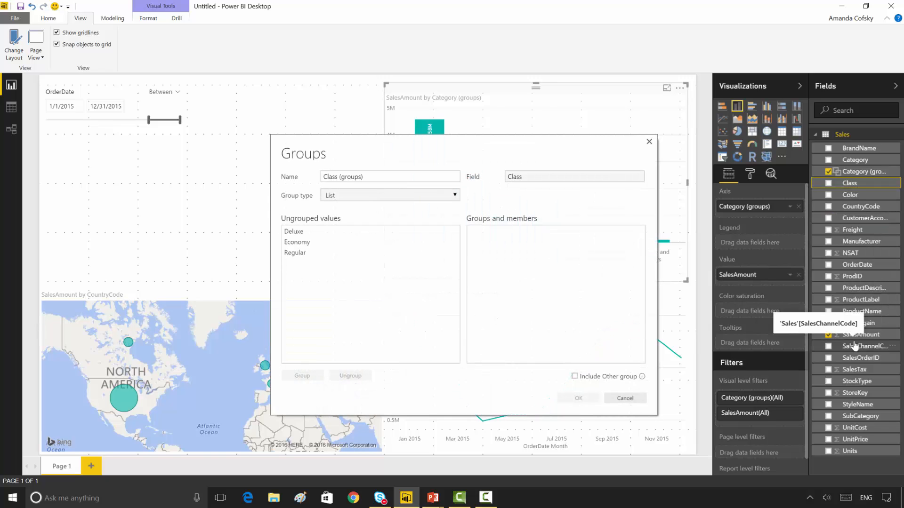
click(296, 233)
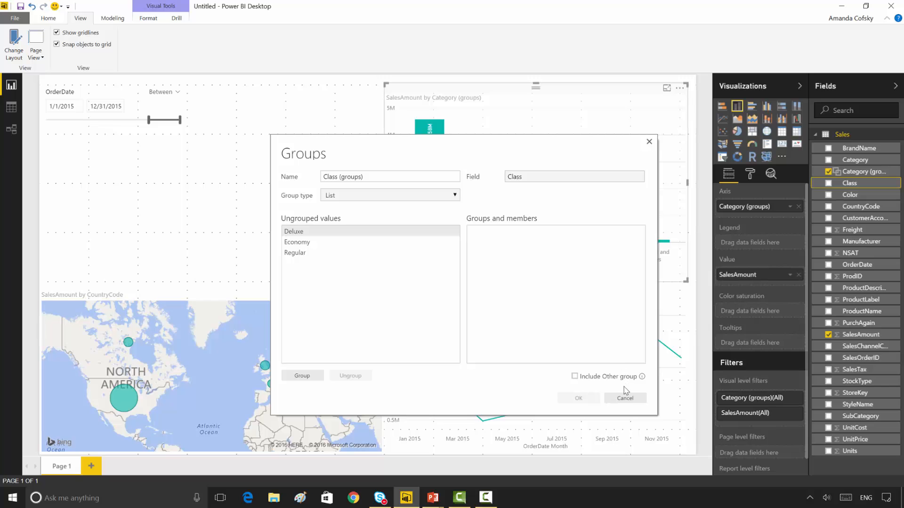
click(626, 399)
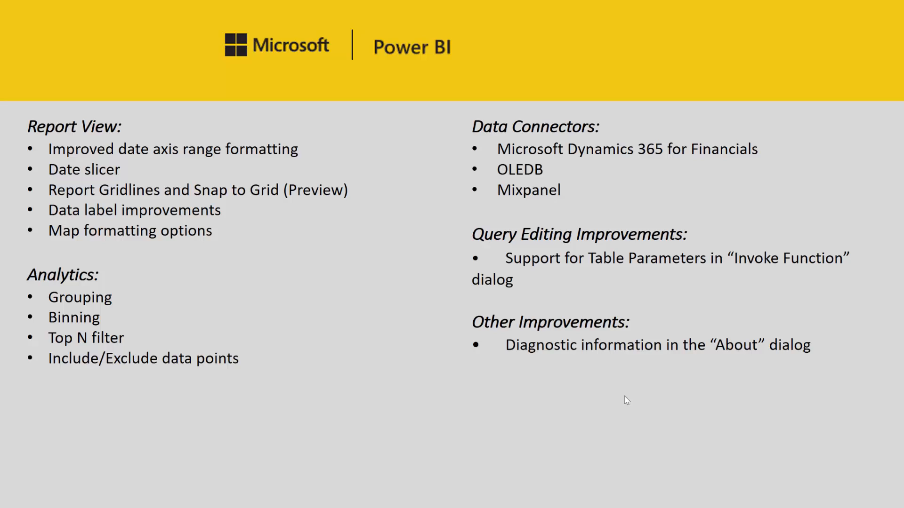
Step: Switch back to Power BI Desktop, clear the chart selection, and group the SalesAmount field into bins of size 1000
key(alt+Tab)
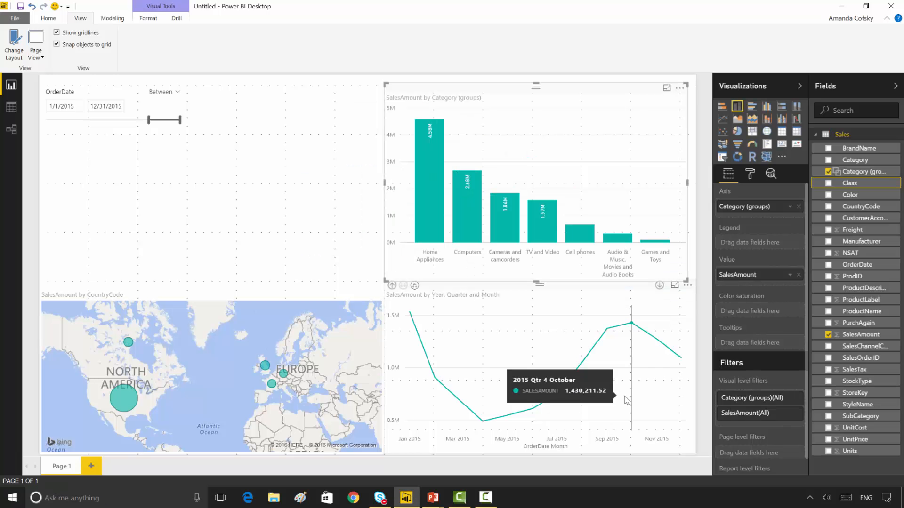
click(365, 264)
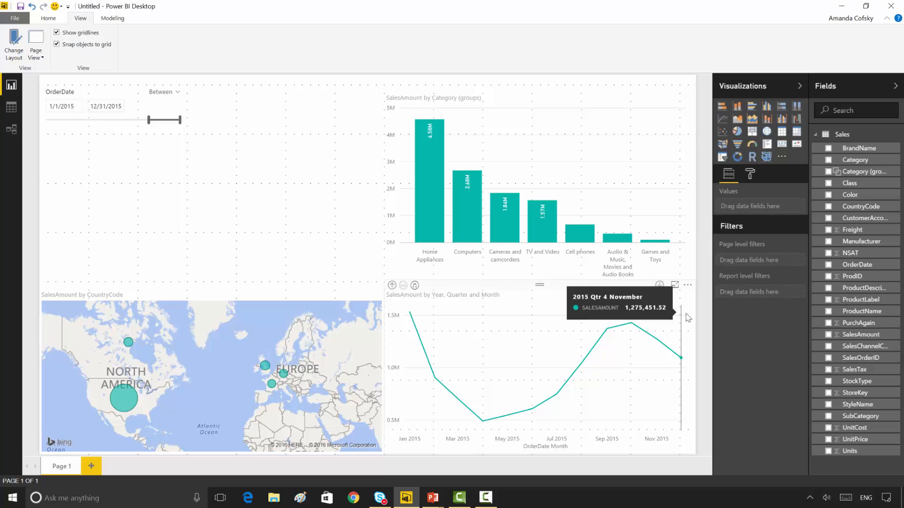
click(891, 335)
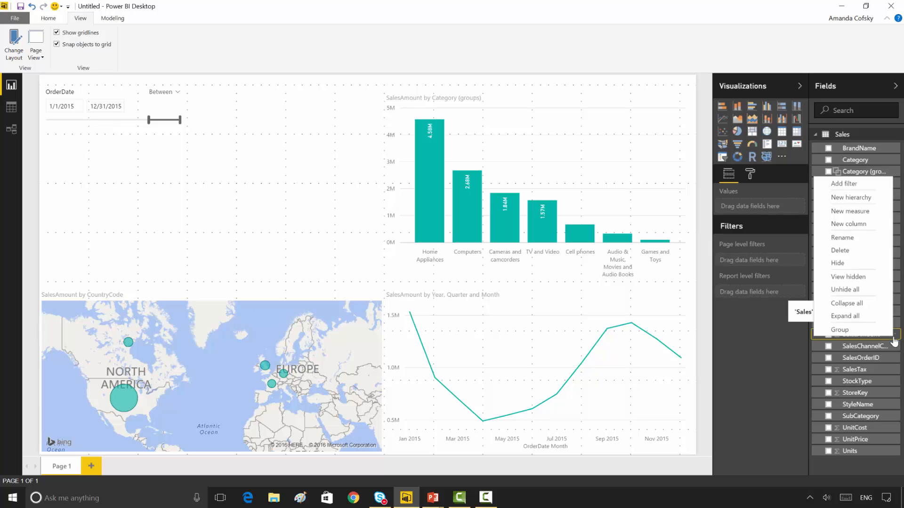
click(861, 330)
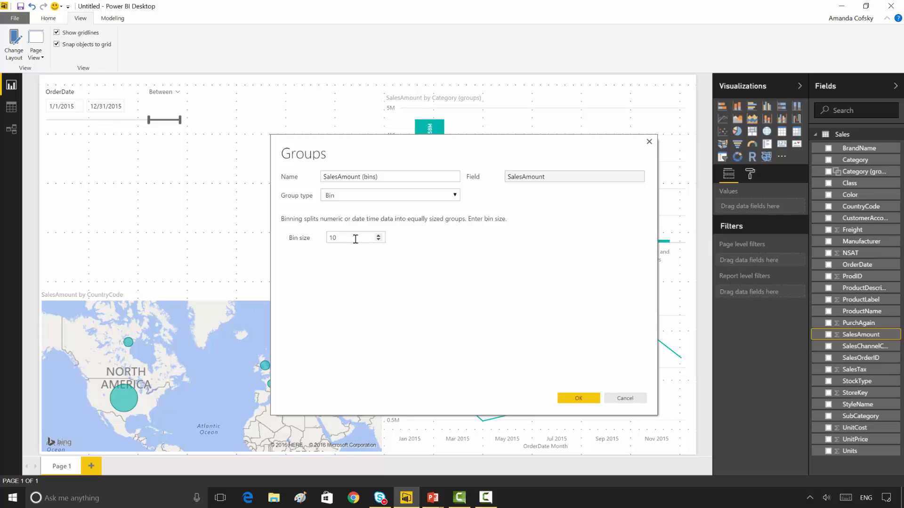
text(00)
click(580, 396)
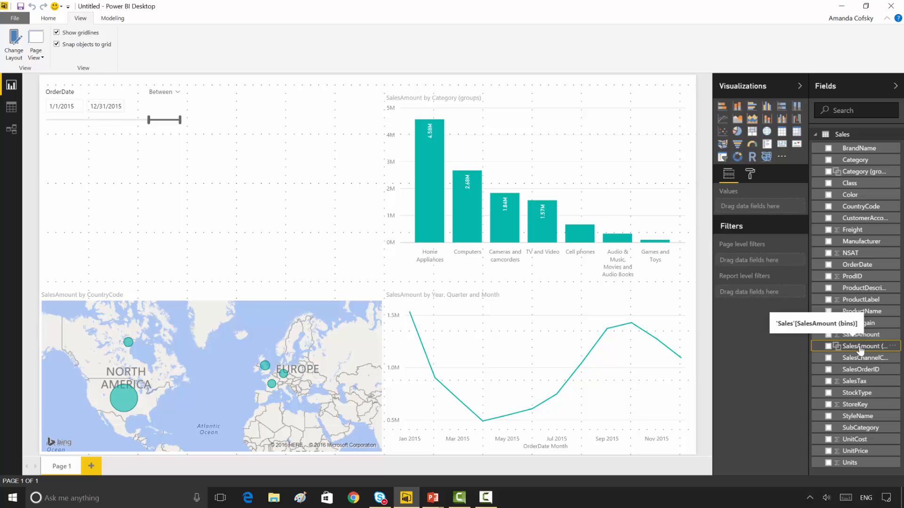
Step: Create a column chart from the SalesAmount (bins) field and stretch it across the empty area between the date slicer and the map
drag(859, 350, 290, 213)
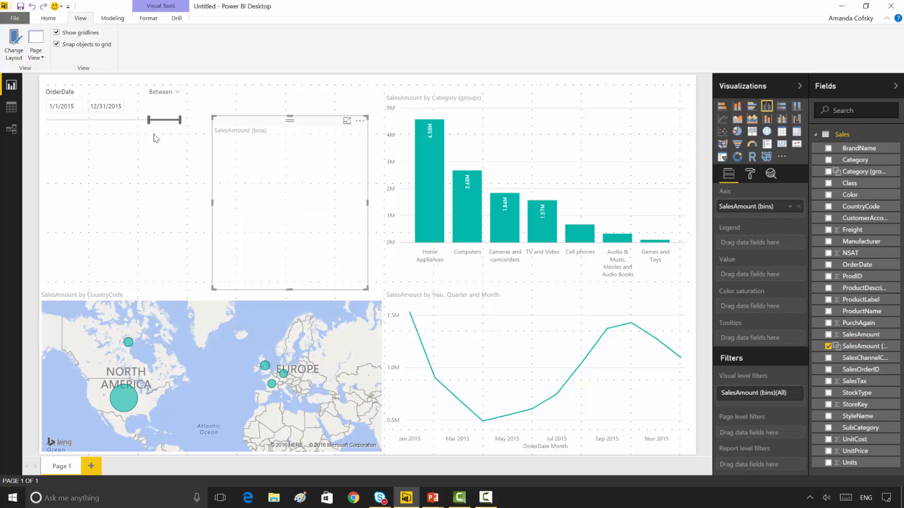
drag(155, 135, 0, 138)
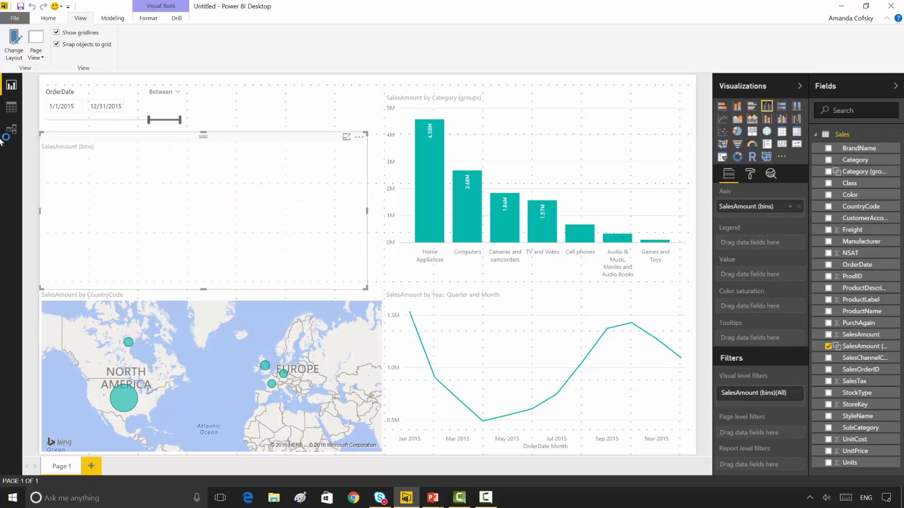
drag(367, 211, 376, 214)
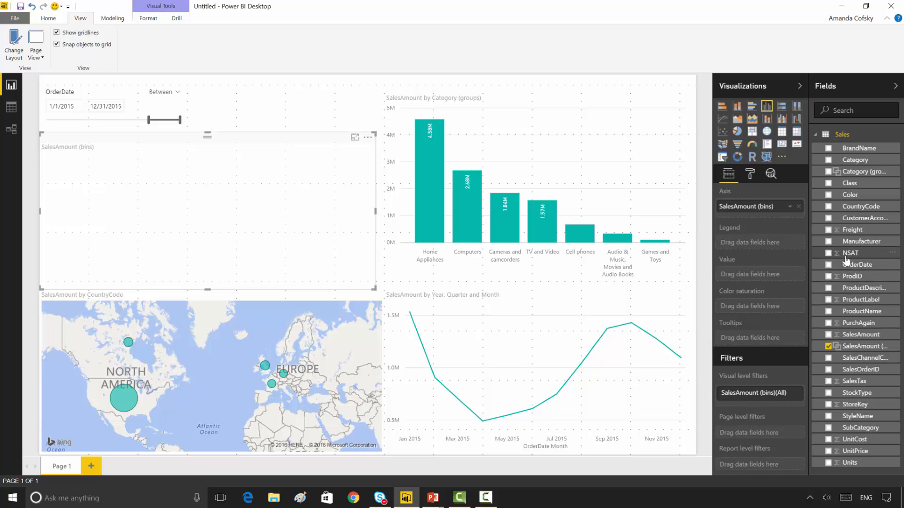
Step: Add NSAT as the value of the SalesAmount (bins) chart and aggregate it as Average
drag(846, 259, 728, 282)
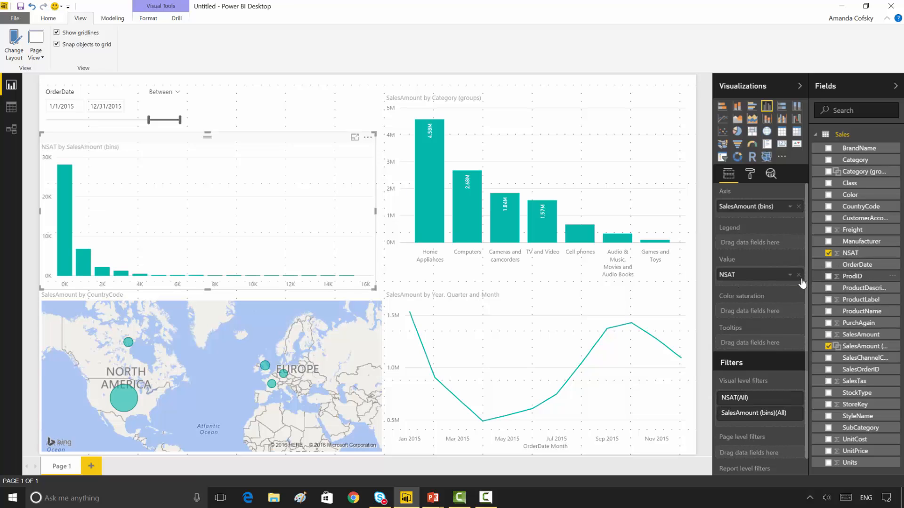
click(789, 275)
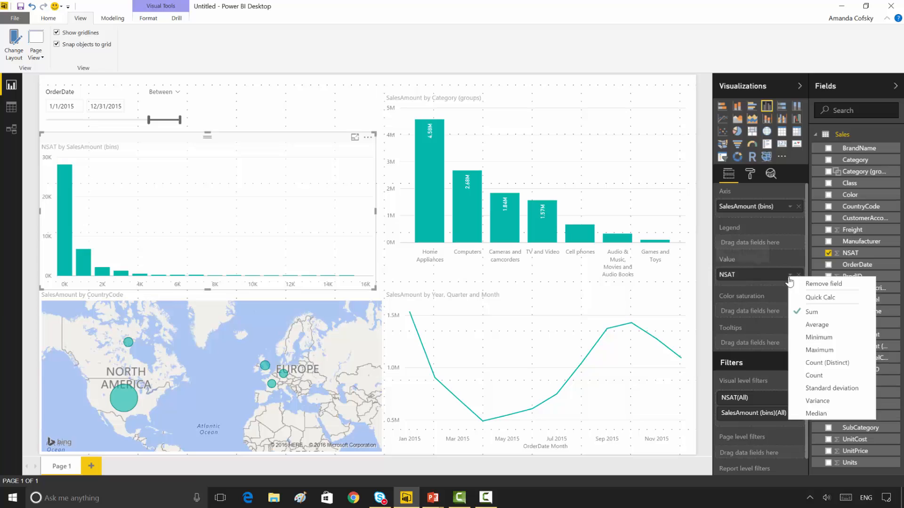
click(803, 324)
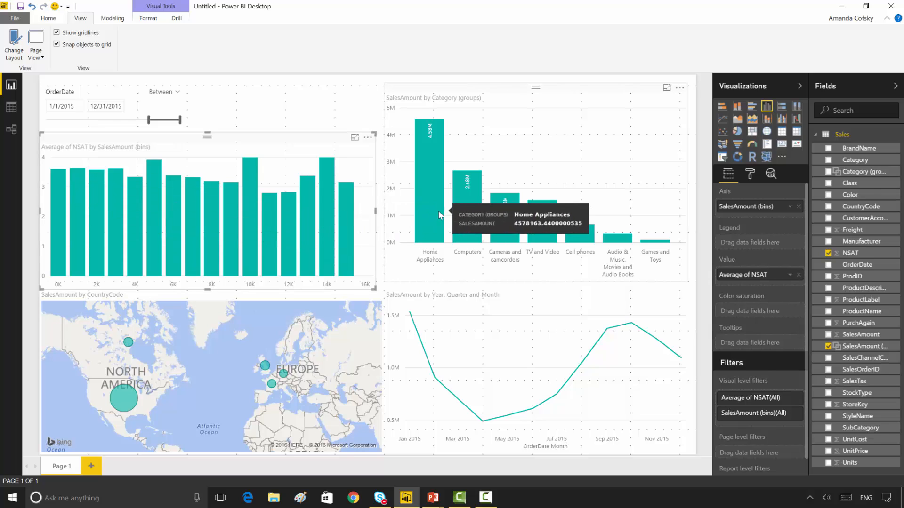
Step: Cross-highlight the report by the Computers column, clear the highlighting, and widen the NSAT chart up to the category chart
click(468, 207)
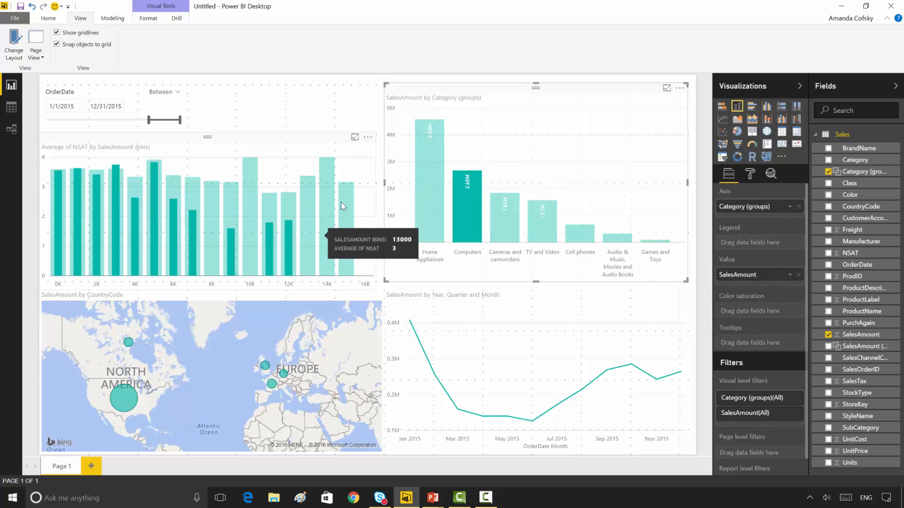
click(339, 131)
click(375, 195)
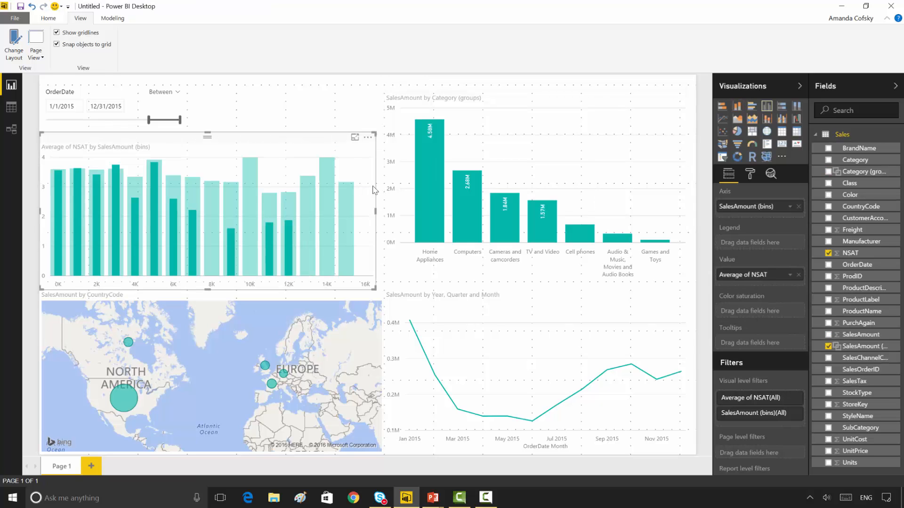
drag(380, 216, 383, 216)
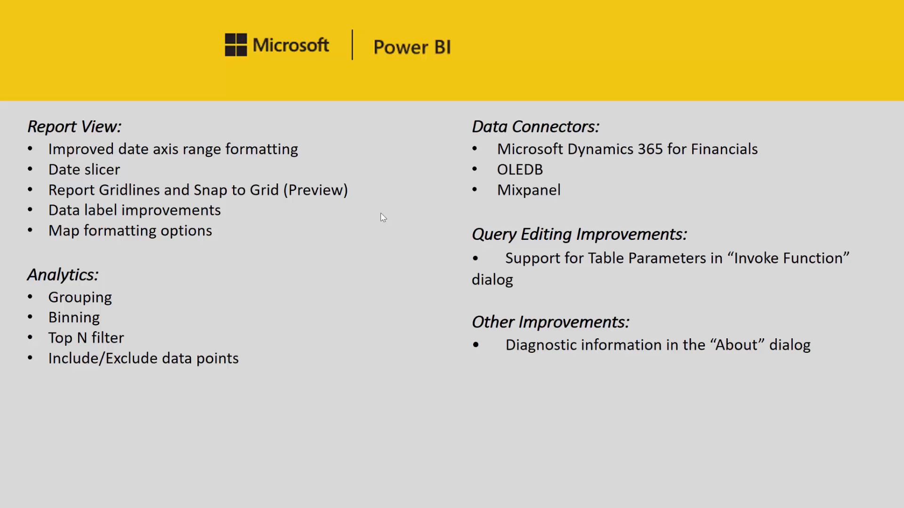
Step: Switch back to Power BI Desktop and shrink the category chart to about half its width, keeping its right edge in place
key(alt+Tab)
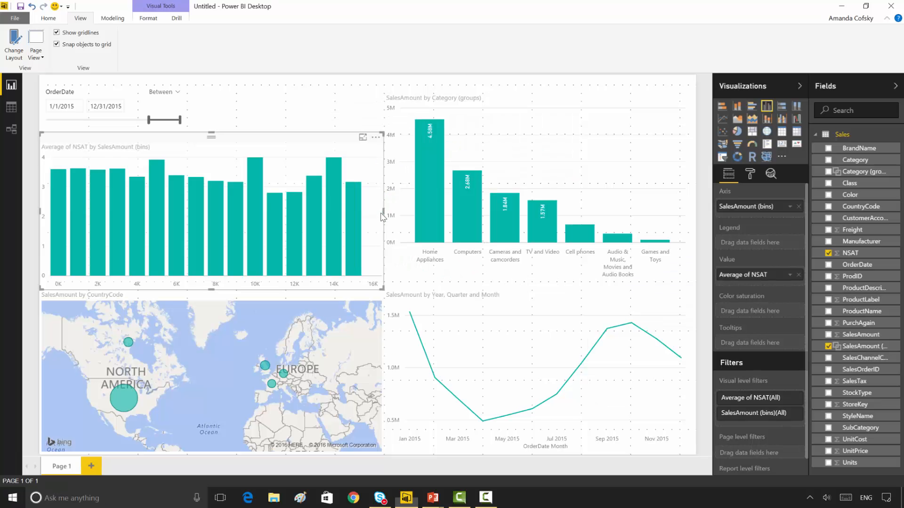
click(463, 88)
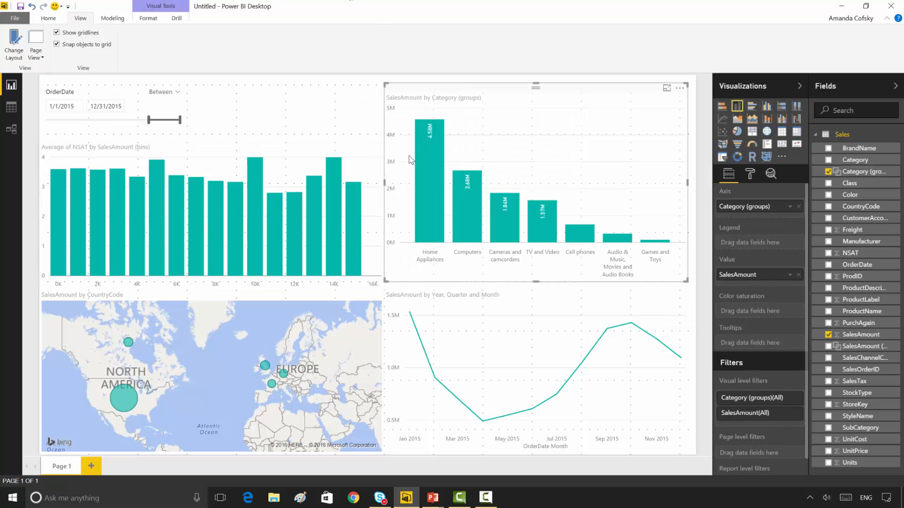
drag(385, 184, 535, 216)
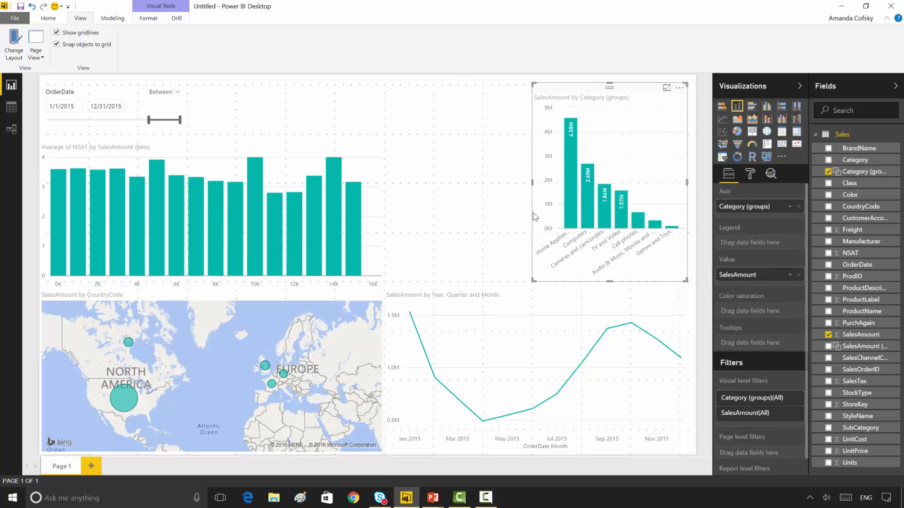
Step: Fill the gap between the NSAT chart and the category chart with a table of ProductName and SalesAmount
click(476, 203)
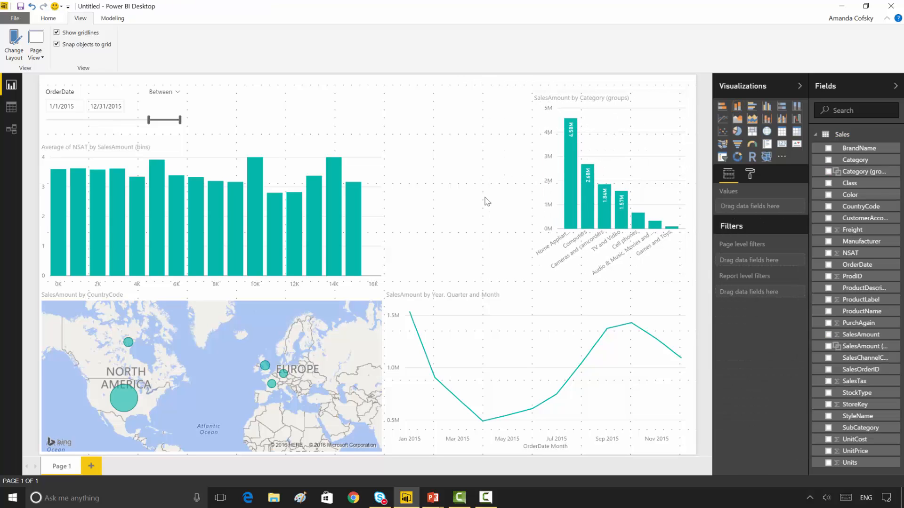
click(781, 132)
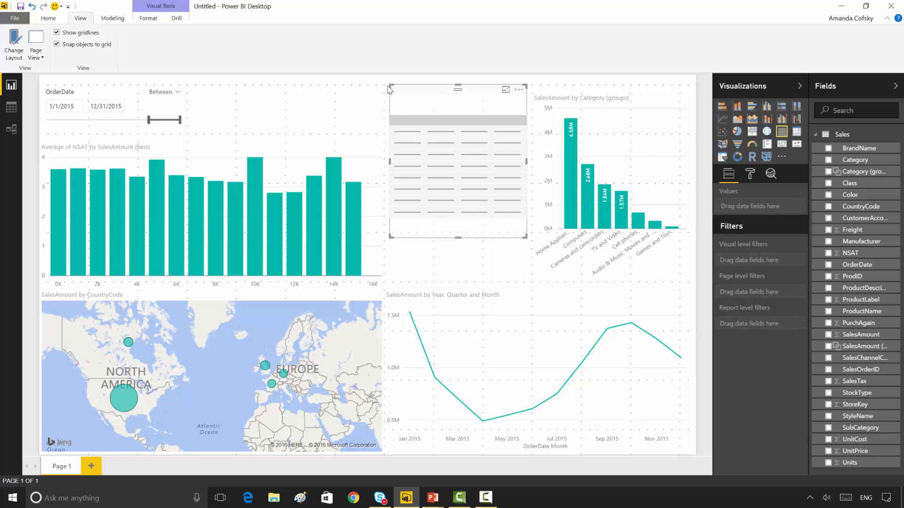
drag(390, 86, 384, 84)
drag(454, 241, 455, 281)
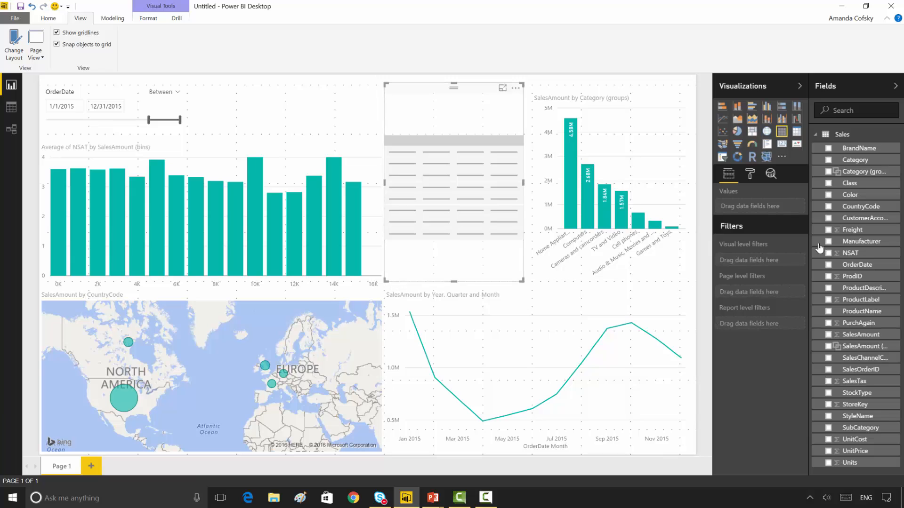
click(828, 311)
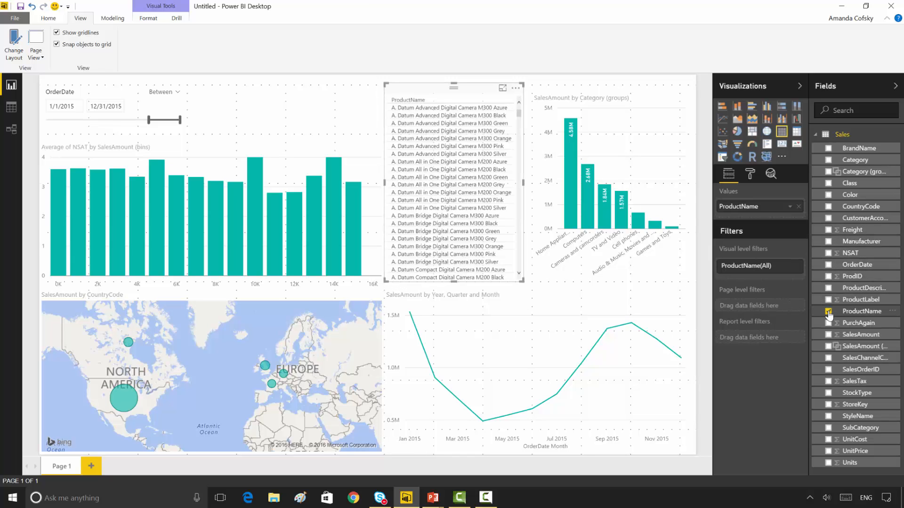
click(826, 335)
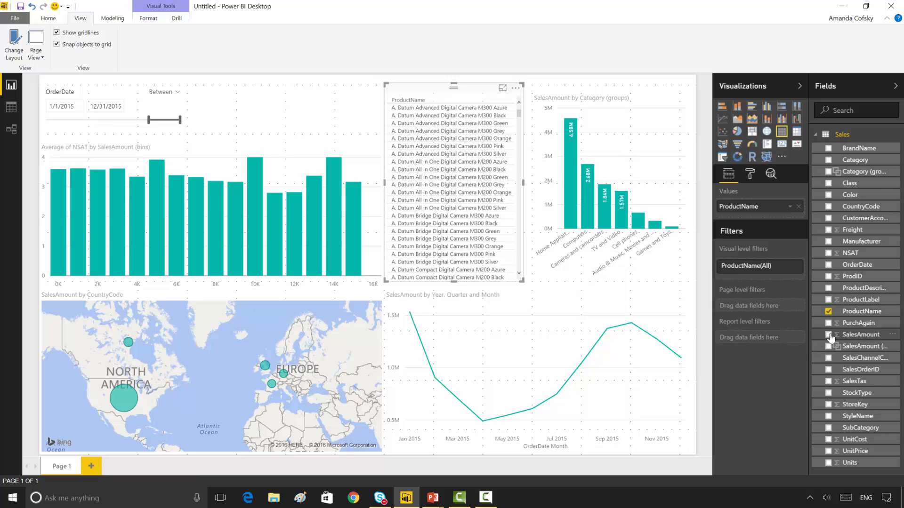
Step: Narrow the NSAT chart from its right edge and widen the product table into the freed space
click(381, 176)
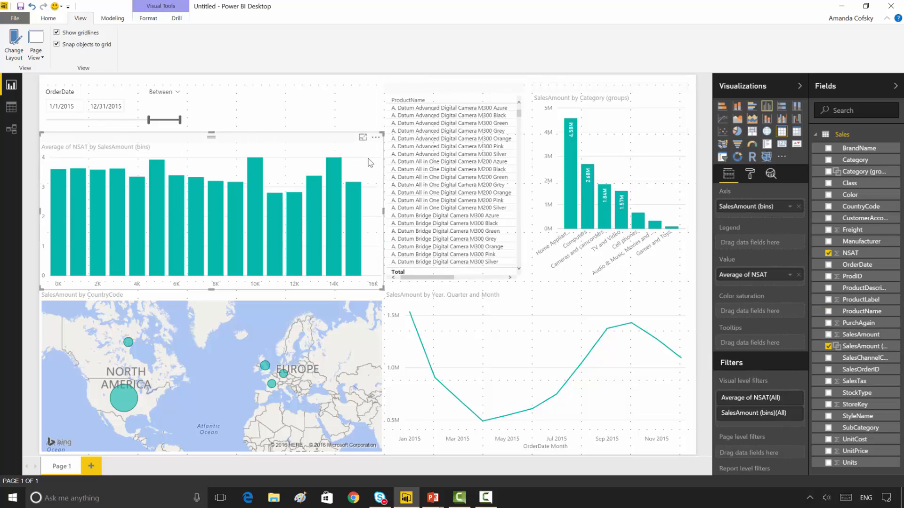
drag(327, 210, 308, 207)
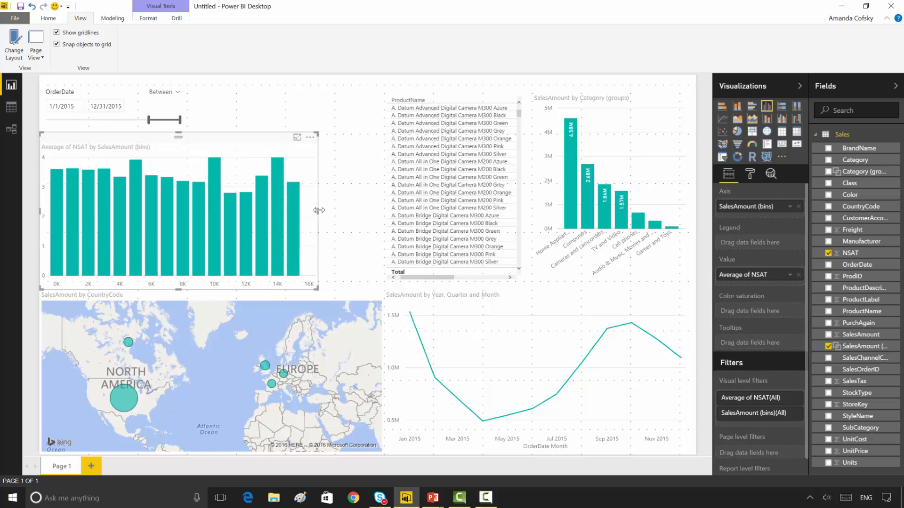
click(395, 194)
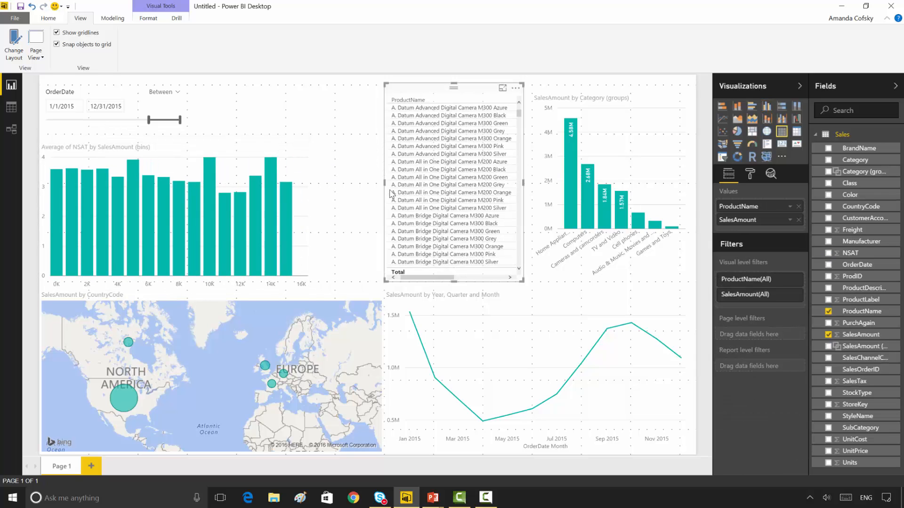
drag(384, 187, 311, 198)
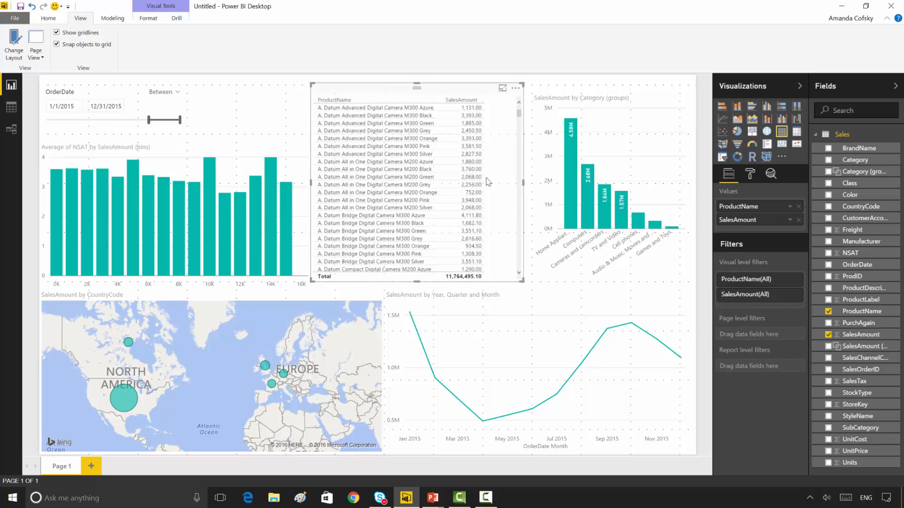
Step: Sort the product table by SalesAmount in descending order and apply a Top N filter on ProductName showing the top 10 by SalesAmount
click(464, 102)
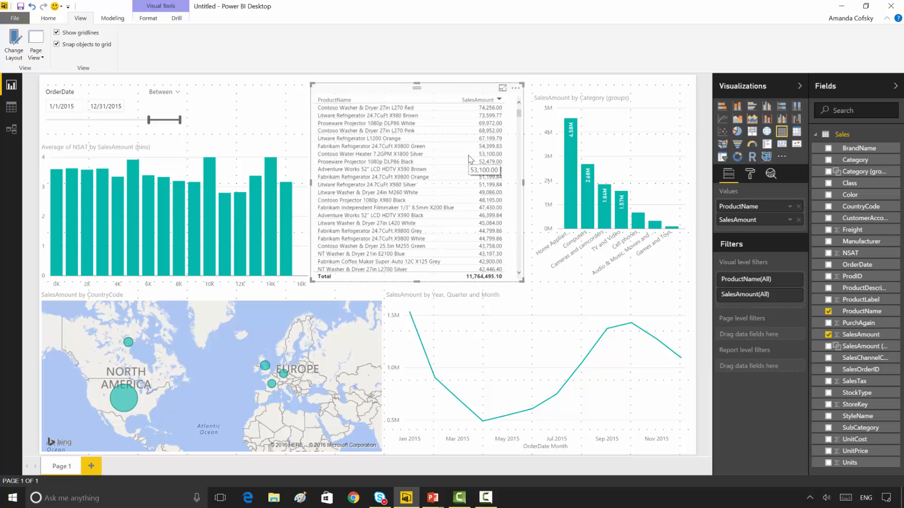
click(787, 282)
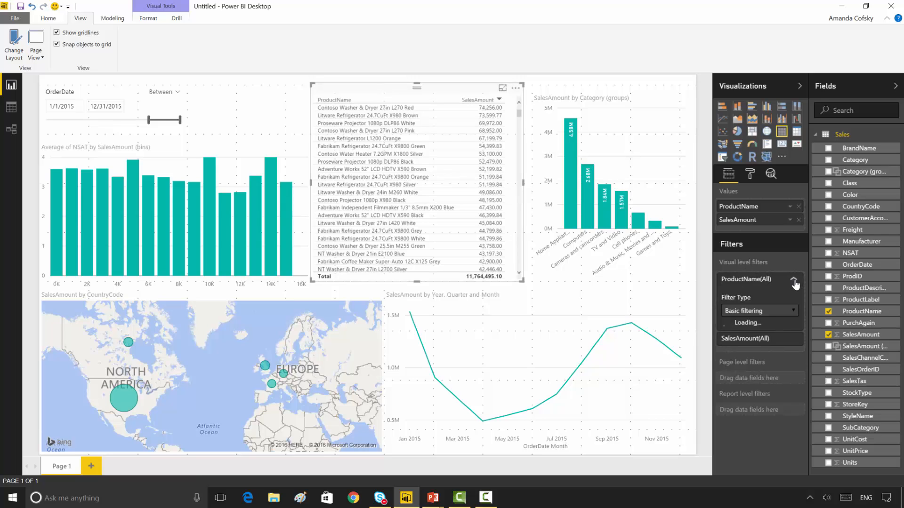
click(772, 313)
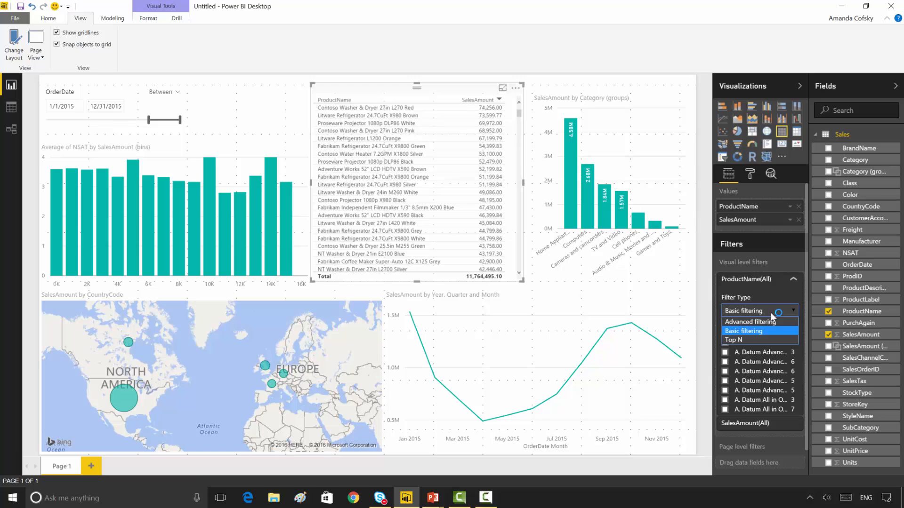
click(762, 339)
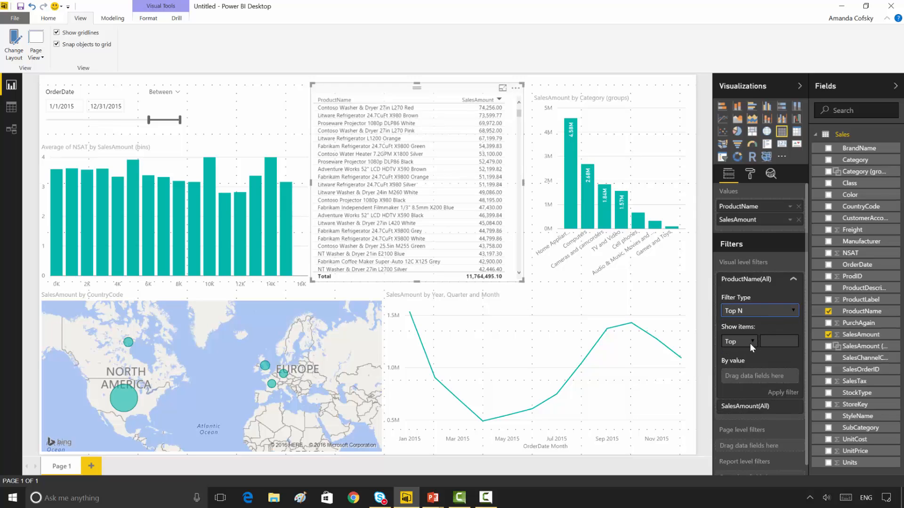
click(751, 342)
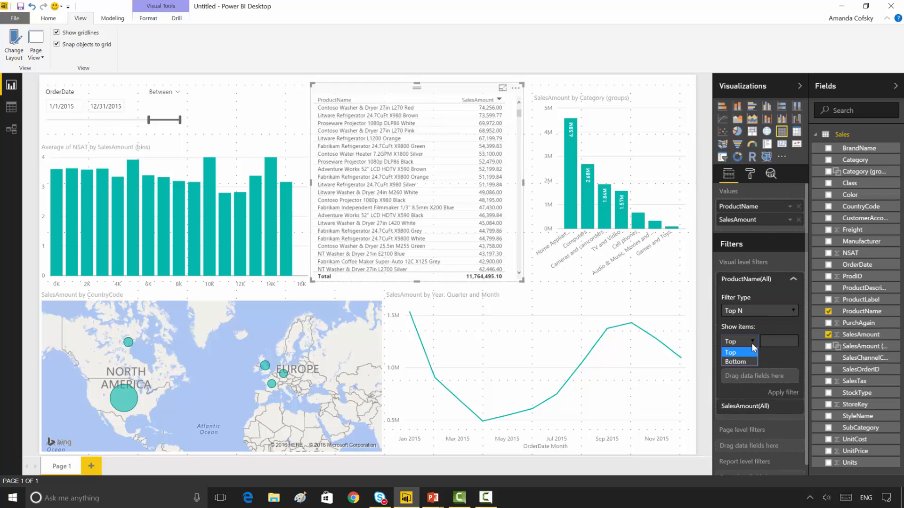
click(765, 343)
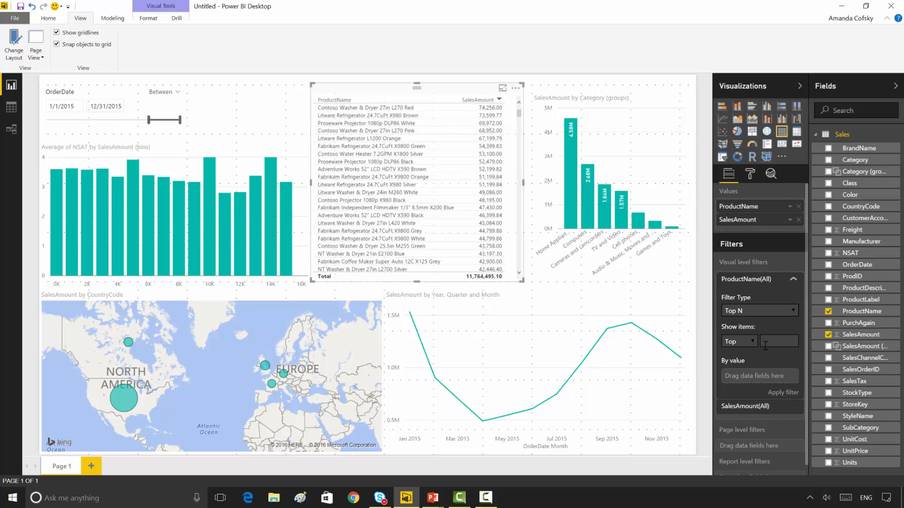
text(10)
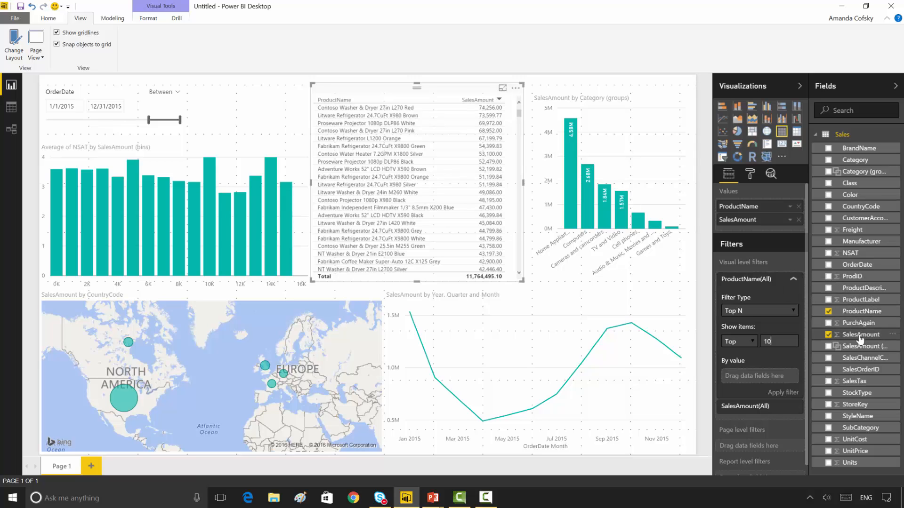
drag(859, 338, 783, 381)
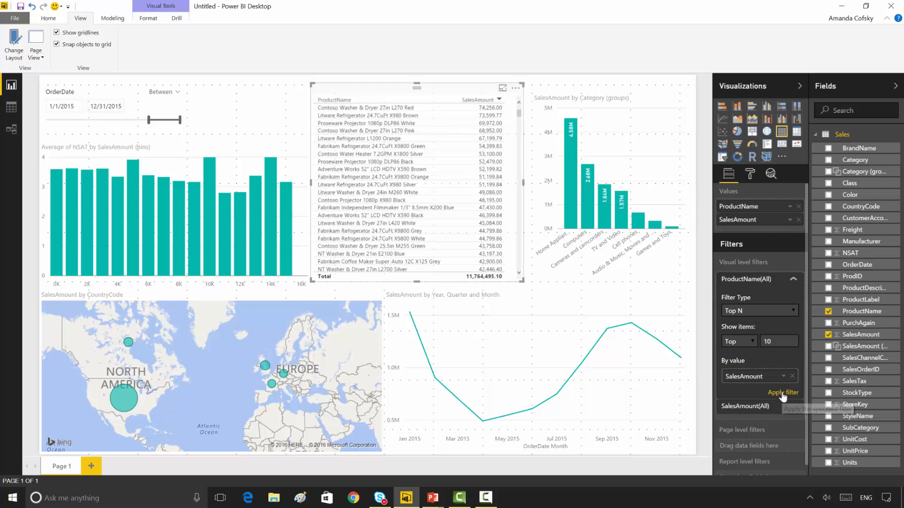
click(783, 394)
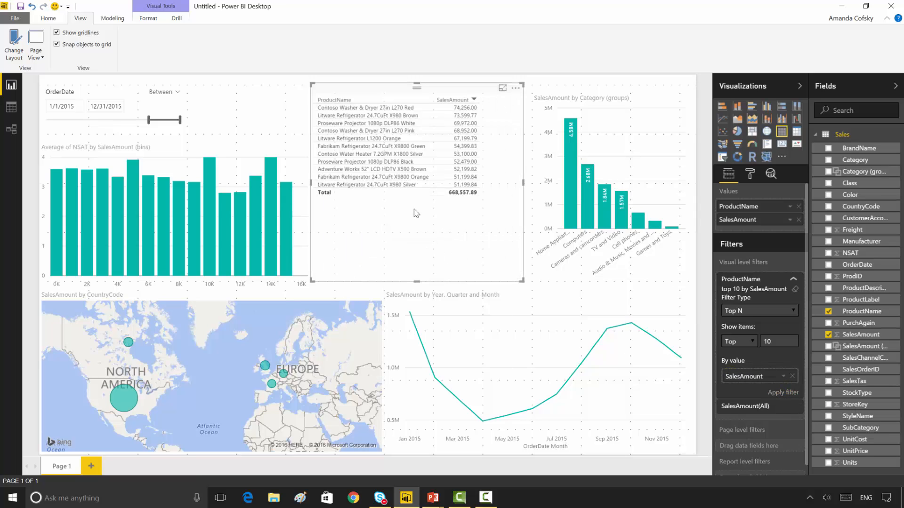
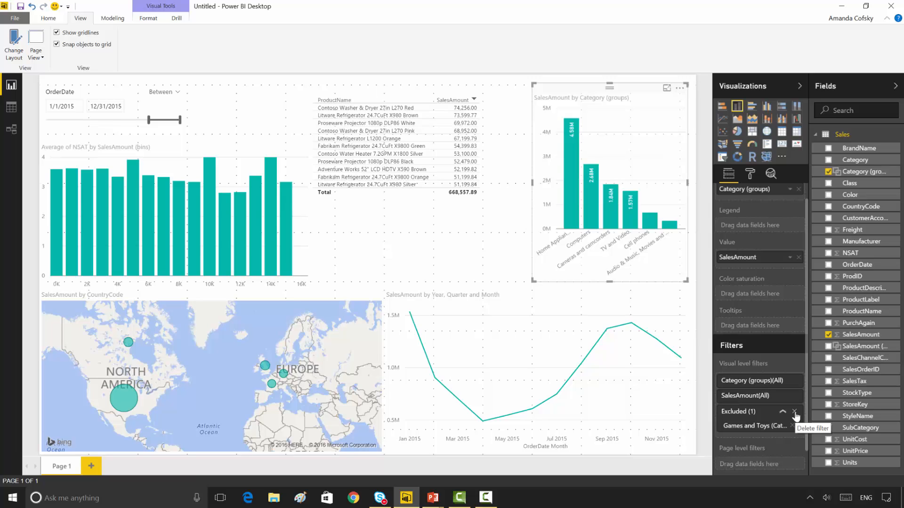
Step: Include only Home Appliances, Computers and Audio & Music, Movies and Audio Books in the category chart, and review the items in the Included filter
click(783, 412)
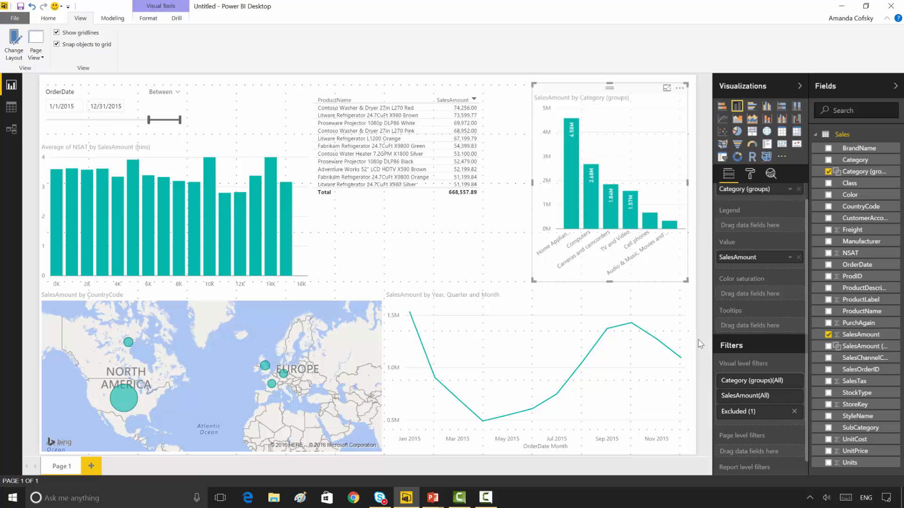
click(576, 211)
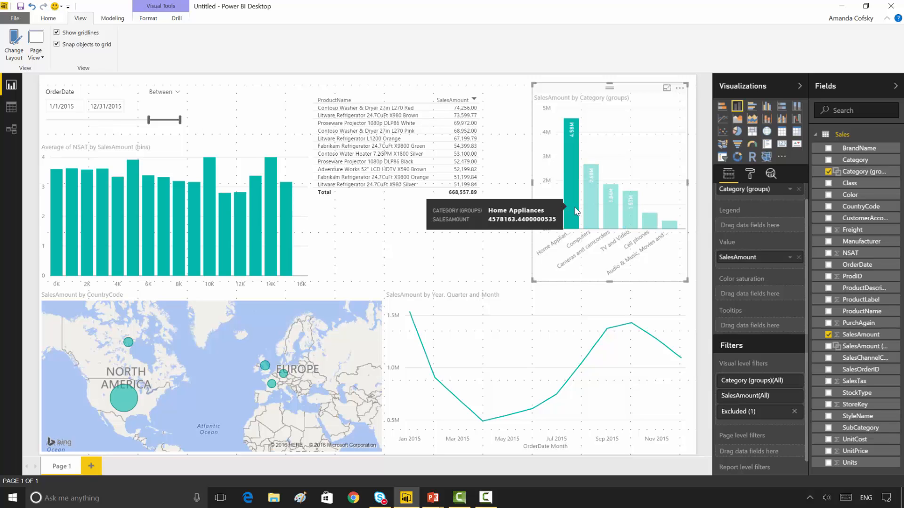
ctrl+click(592, 215)
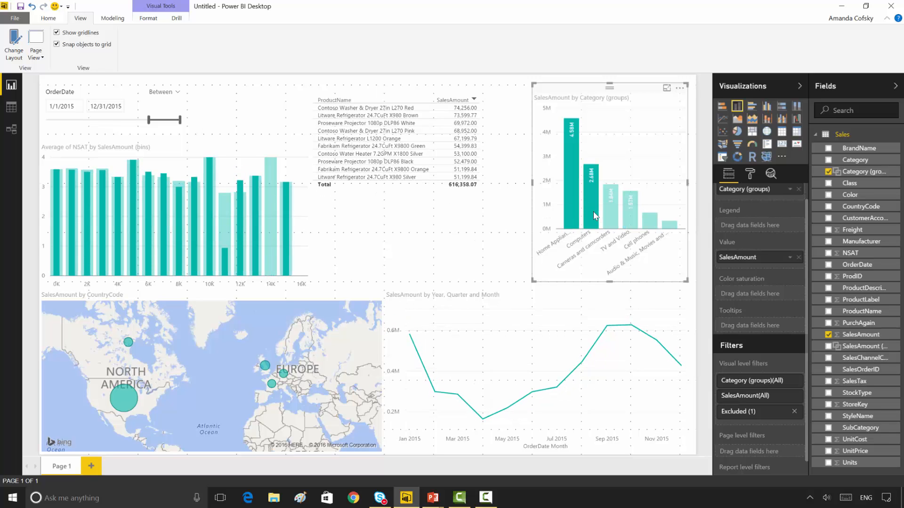
ctrl+click(674, 227)
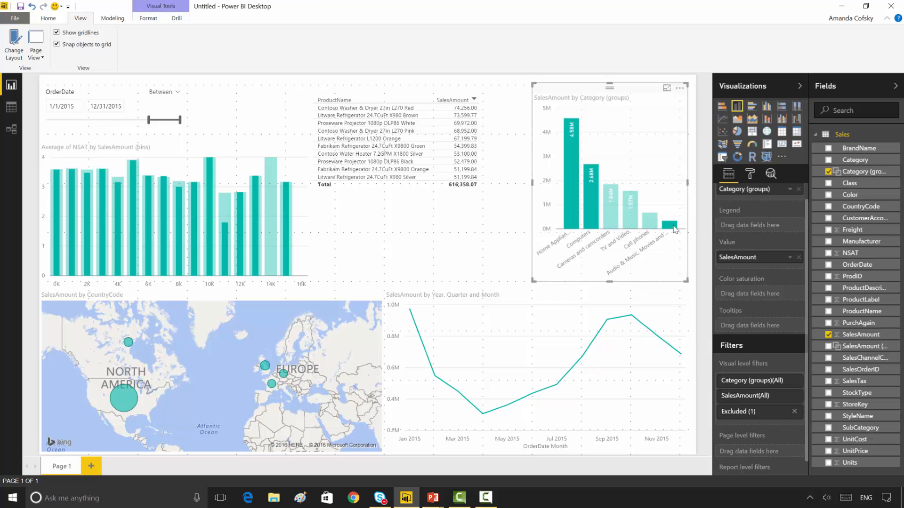
right_click(675, 229)
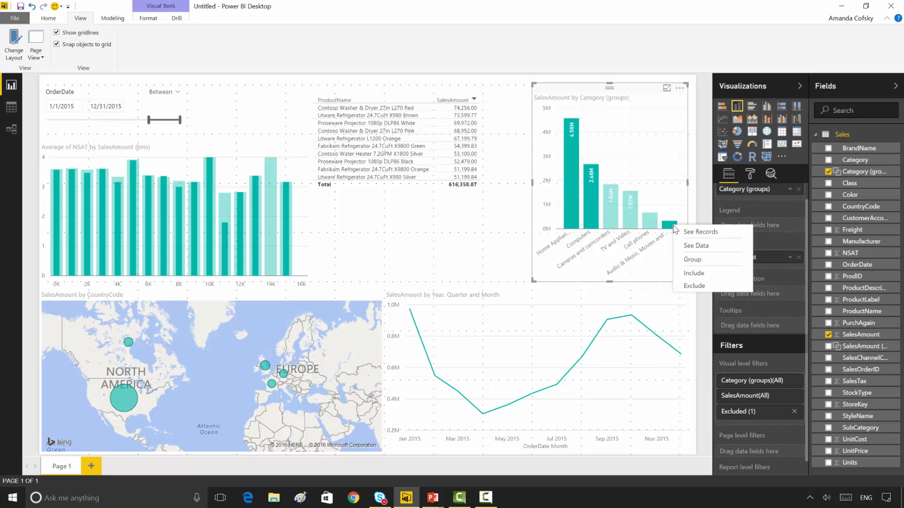
click(694, 274)
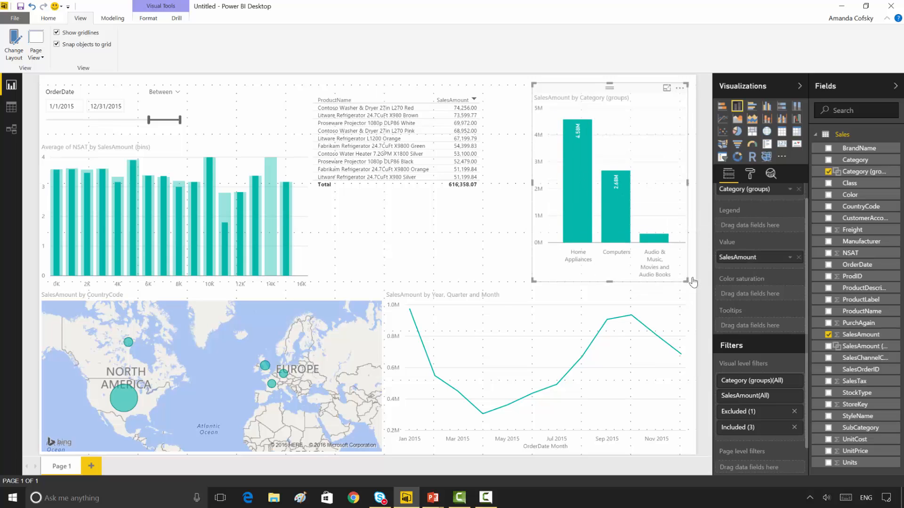
click(782, 429)
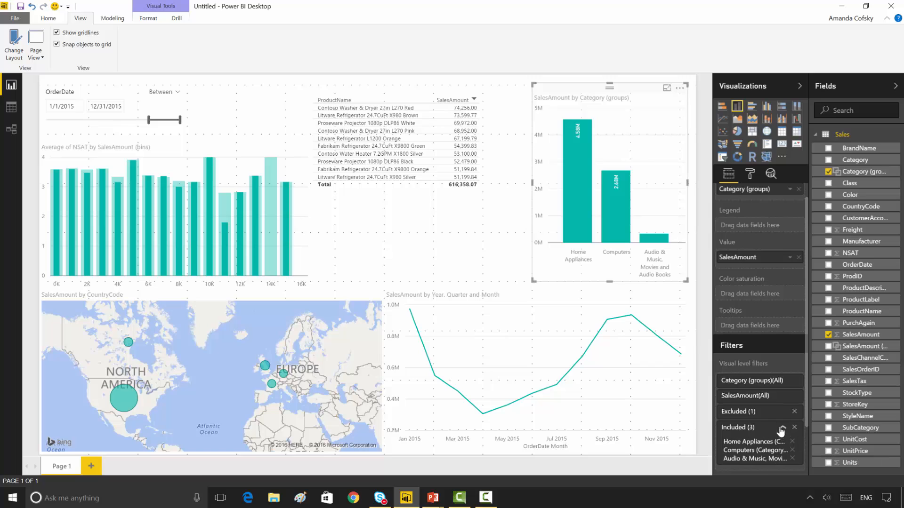
click(782, 429)
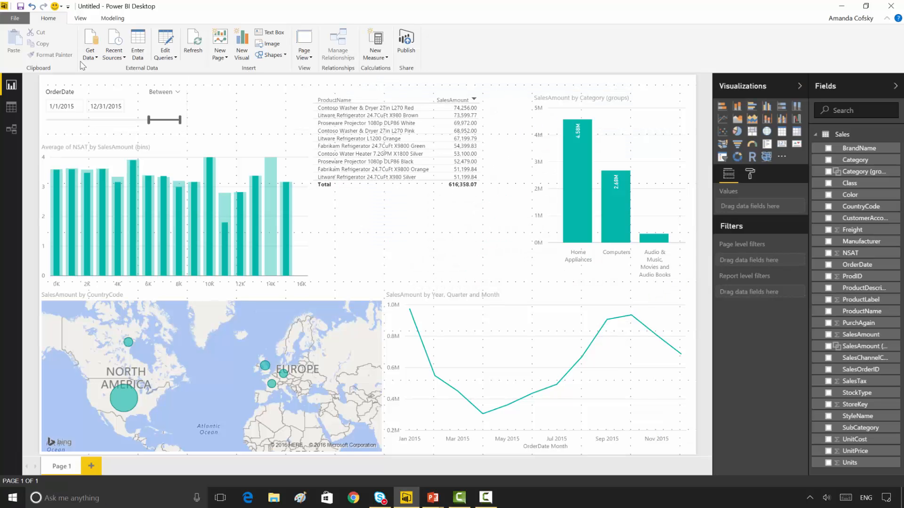
Step: Examine the Online Services and Other connectors offered in Get Data, compare them with the PowerPoint feature list, and leave without connecting
click(88, 58)
click(62, 241)
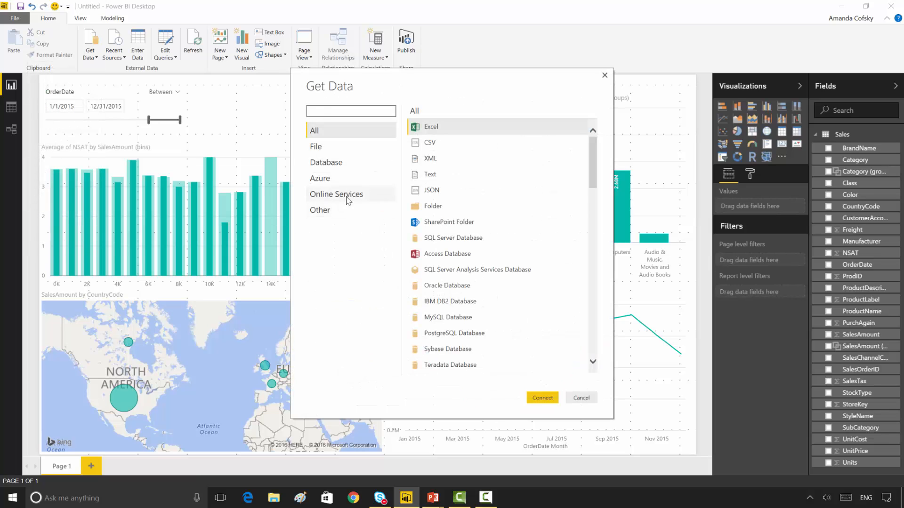
click(347, 199)
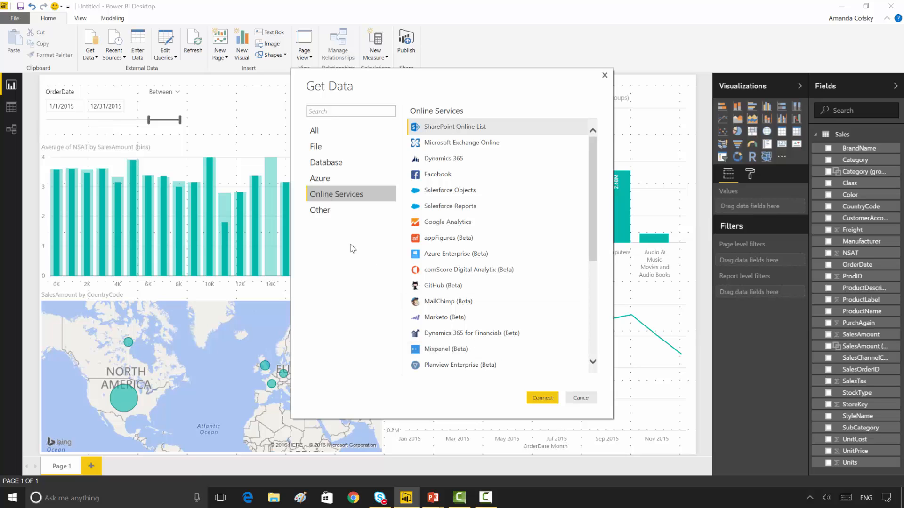
click(331, 215)
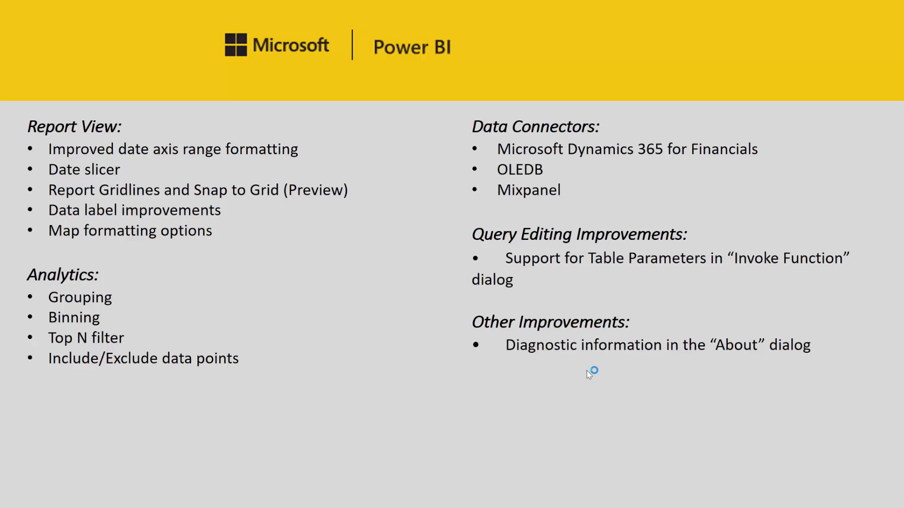
key(alt+Tab)
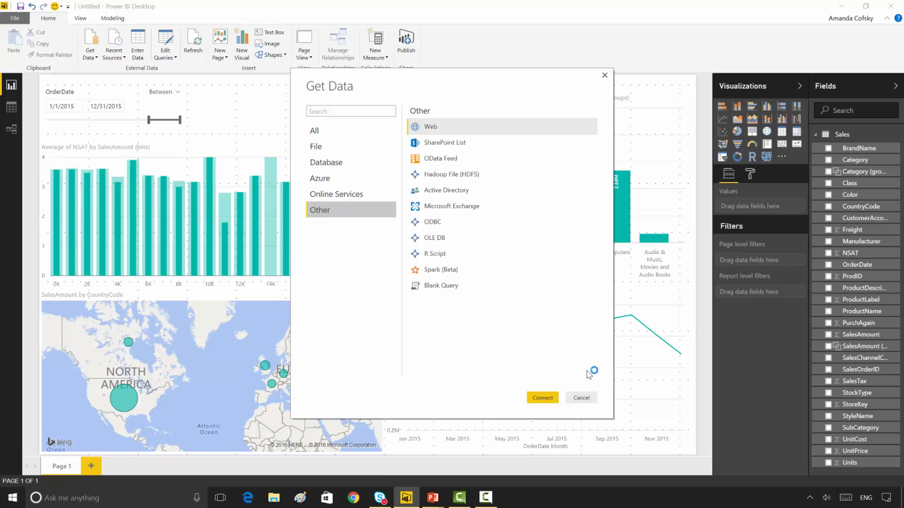
click(586, 398)
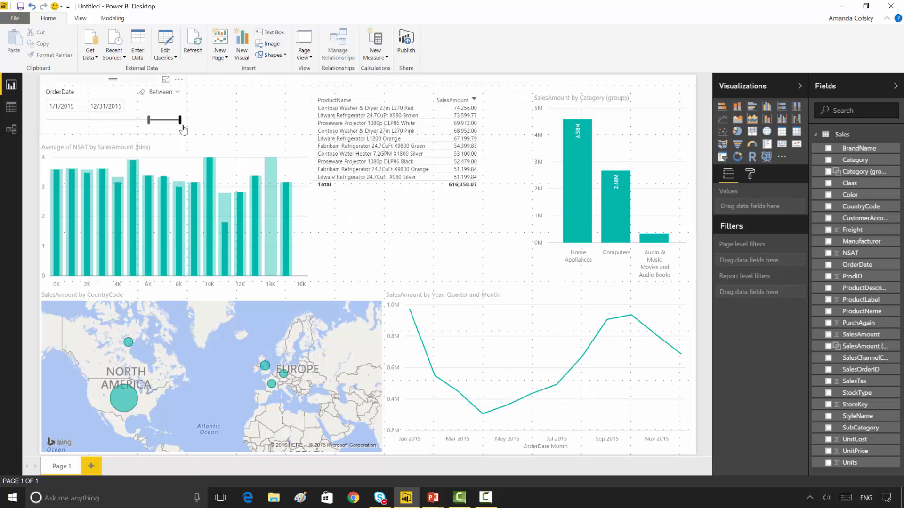
Step: Create a blank query with the formula = Table.Transpose
click(87, 57)
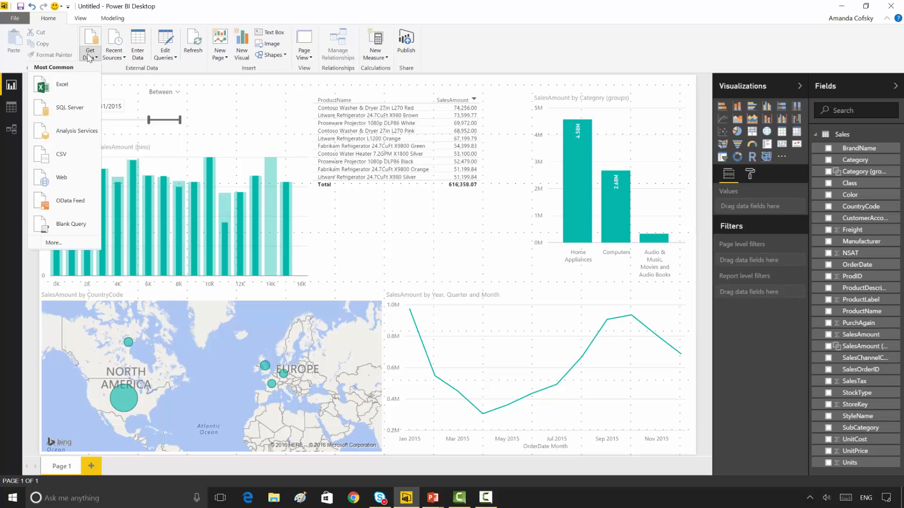
click(70, 227)
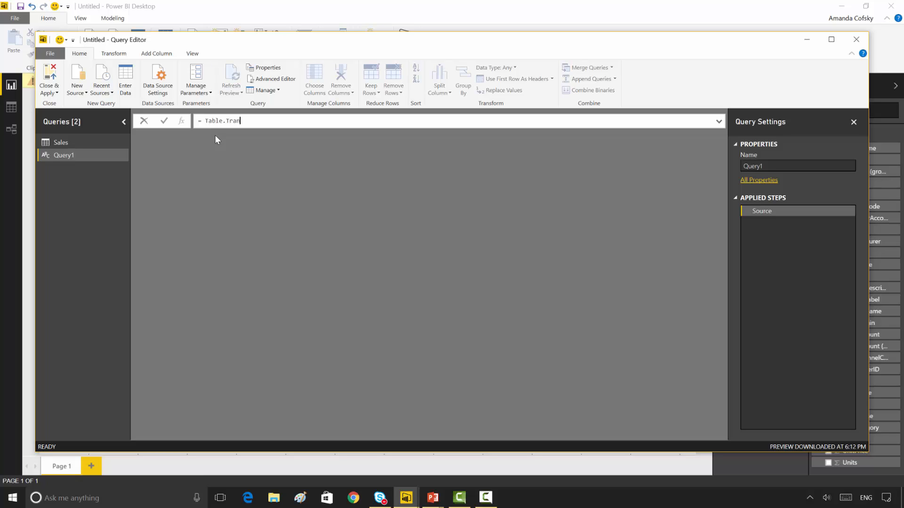
text(nspose)
key(Return)
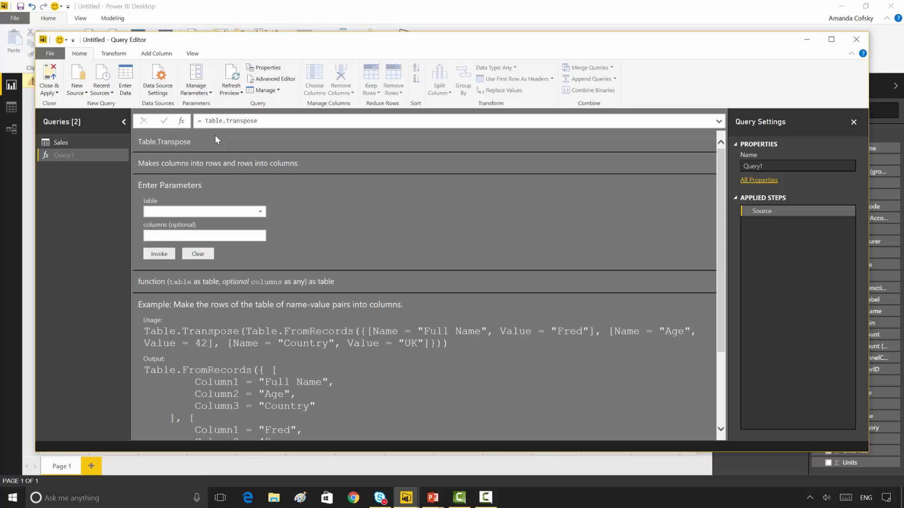
Step: Examine the tables offered for the Transpose function's table parameter without choosing one, and close the Query Editor
click(254, 212)
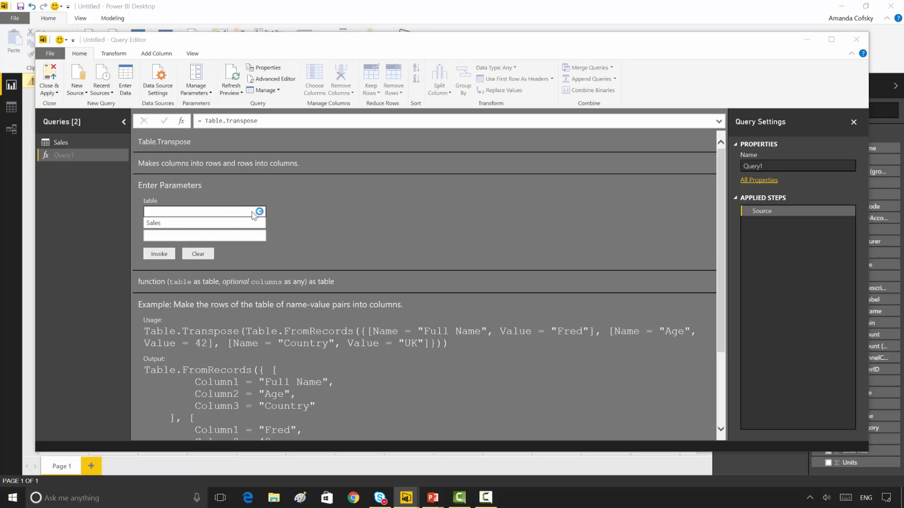
click(288, 236)
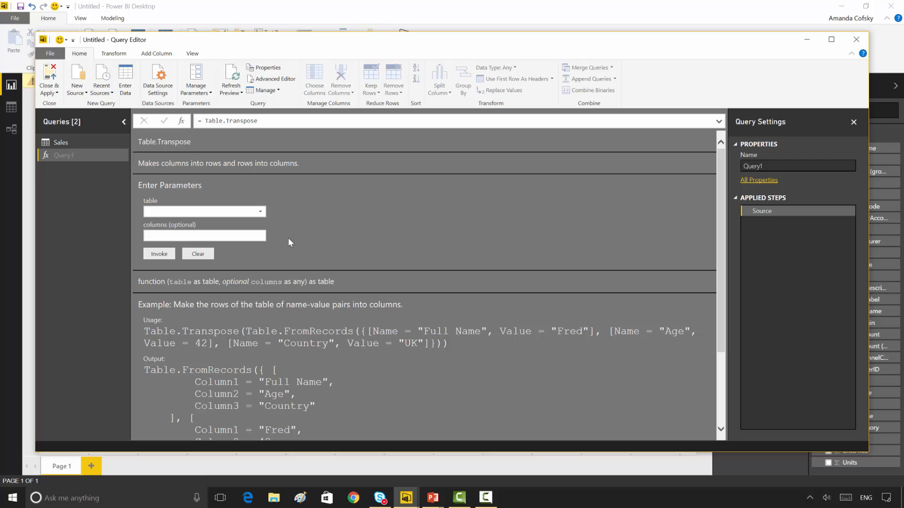
key(alt+F4)
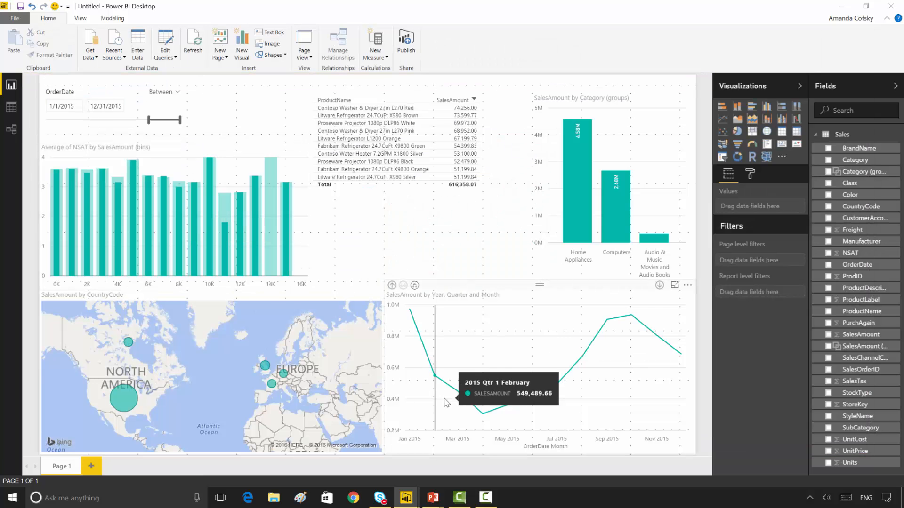
Step: Check the feature list slide in PowerPoint and return to Power BI Desktop
key(alt+Tab)
key(alt+Tab)
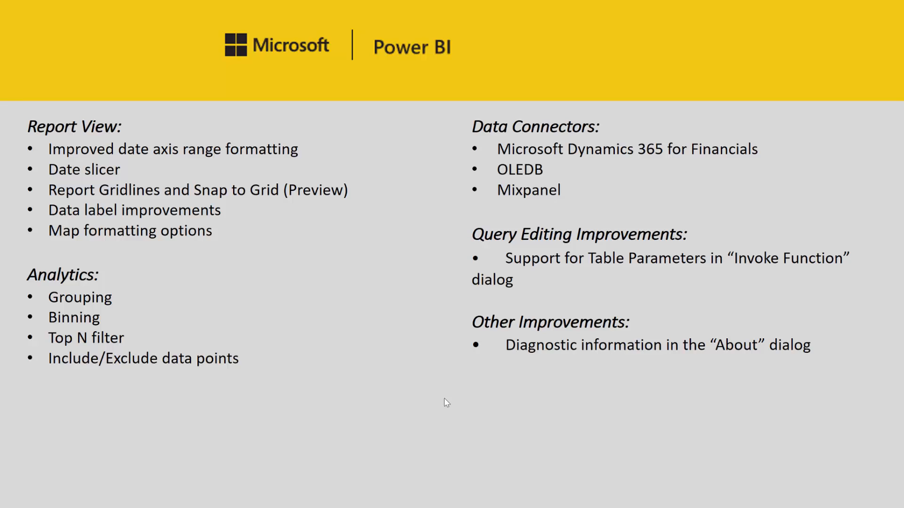
key(alt+Tab)
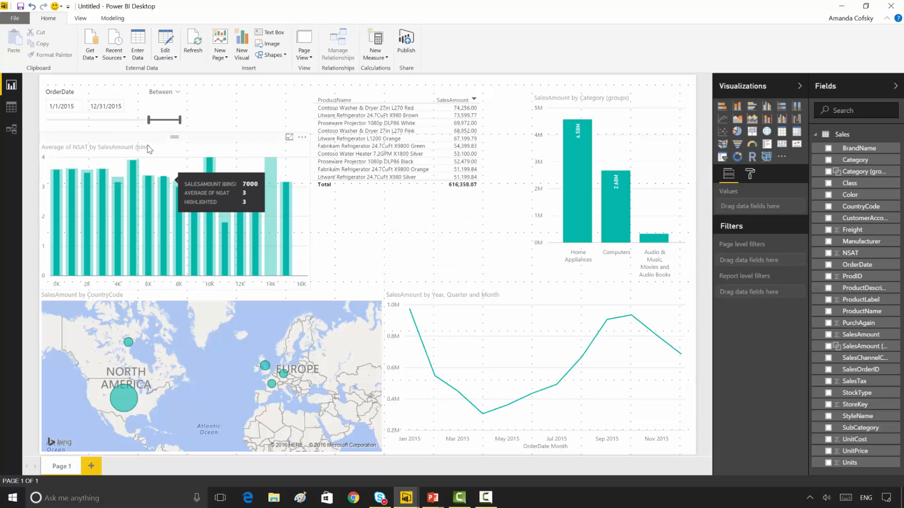
Step: Open the About information to examine the version, user and session diagnostics, and switch back to PowerPoint
click(27, 20)
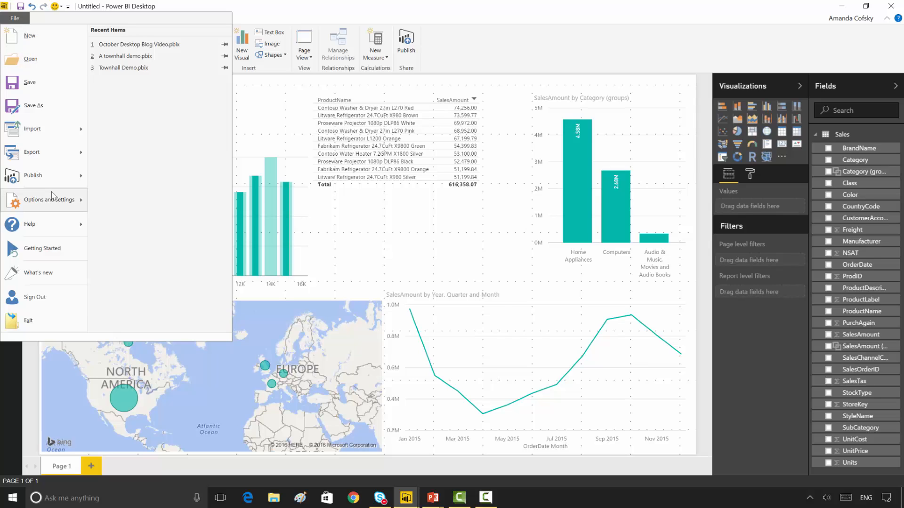
mouse_move(53, 195)
mouse_move(46, 230)
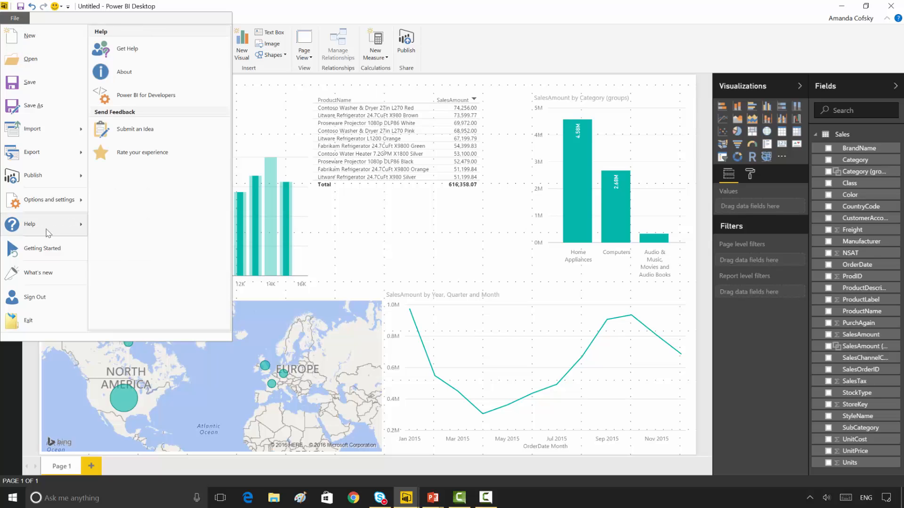
click(150, 67)
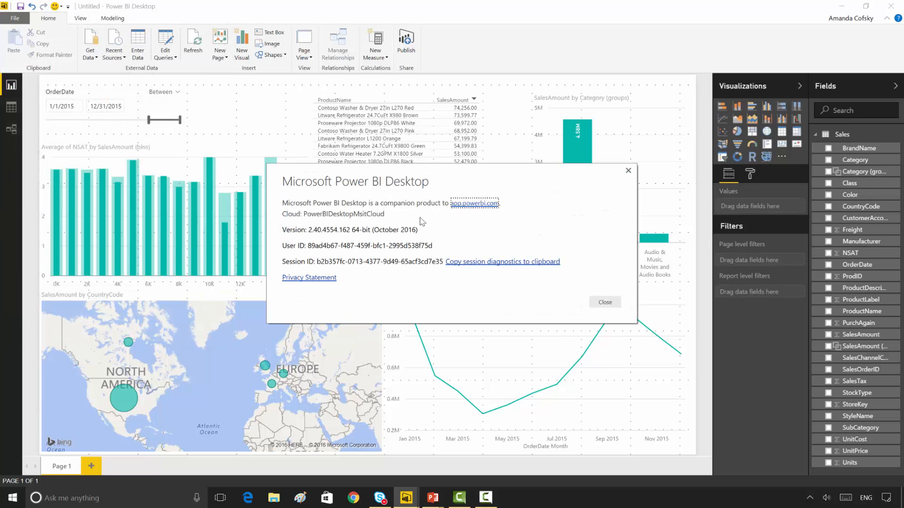
click(462, 229)
key(alt+Tab)
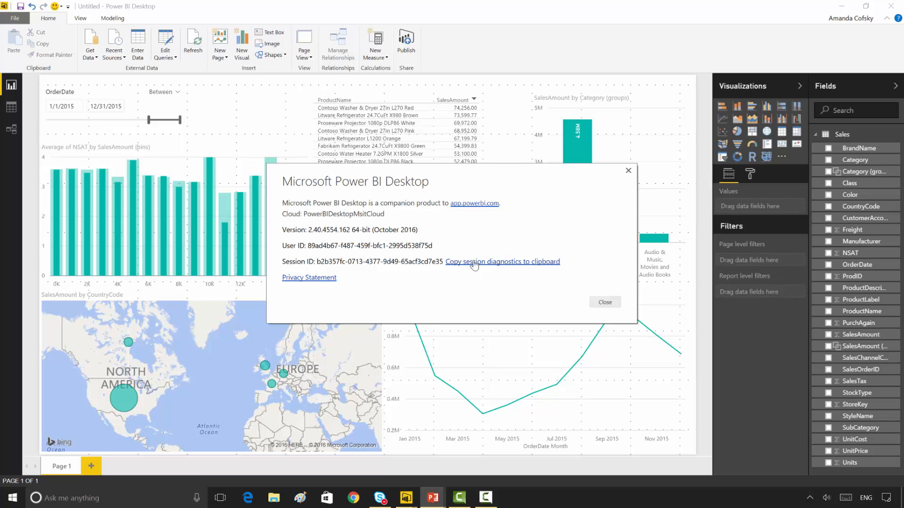